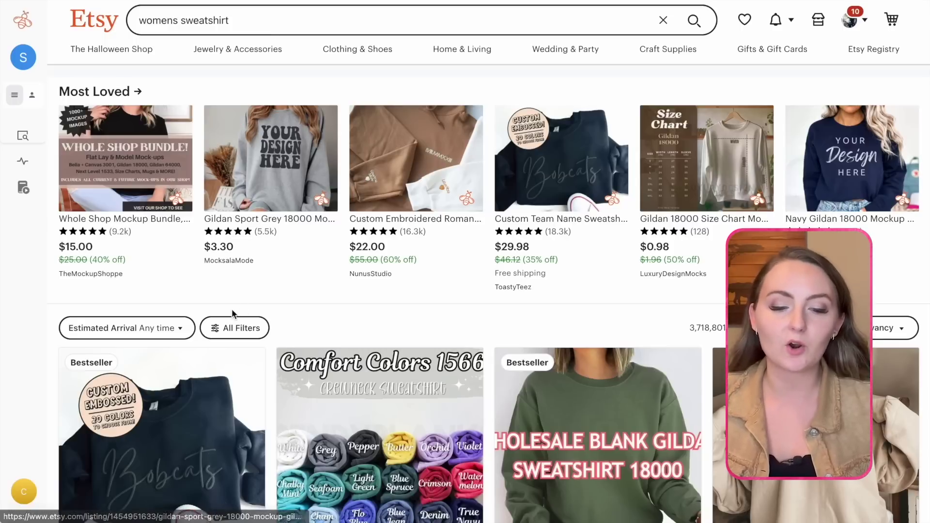
Step: Filter the womens sweatshirt results to physical items from Star Seller shops
left_click(231, 329)
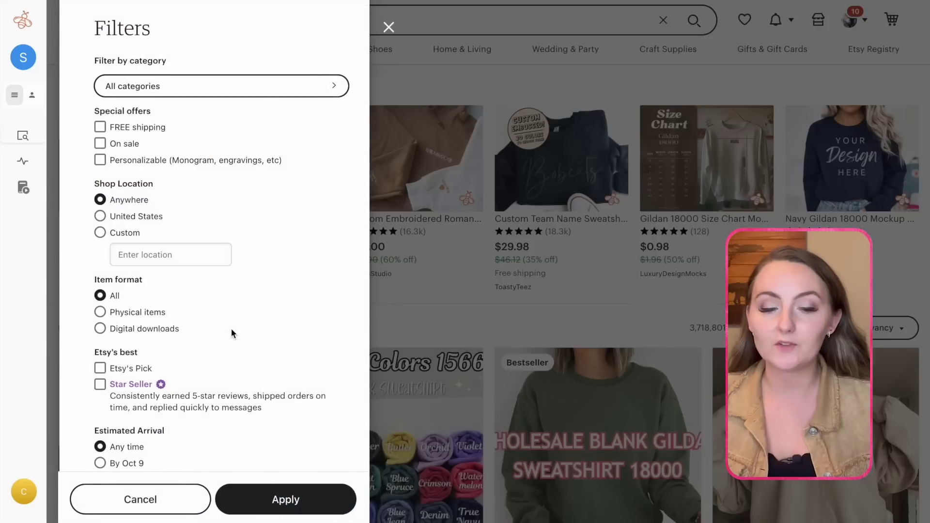
left_click(100, 312)
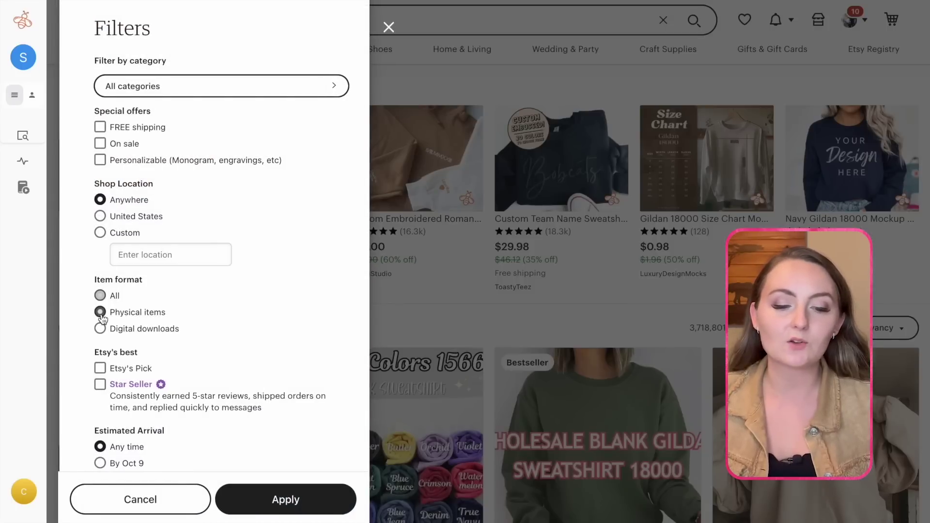
left_click(100, 385)
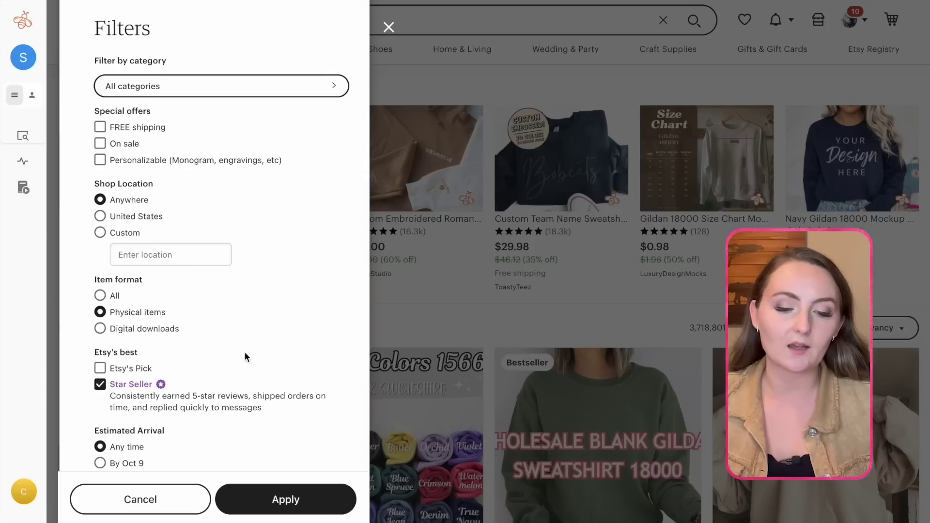
left_click(312, 502)
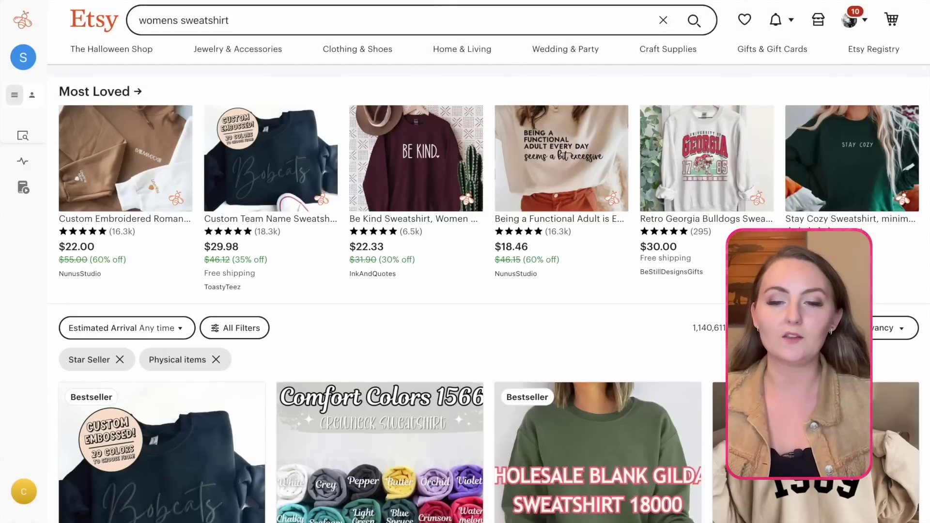
Step: Reload the womens sweatshirt search with is_best_seller=true in the web address and browse the bestselling listings
key("ctrl+l")
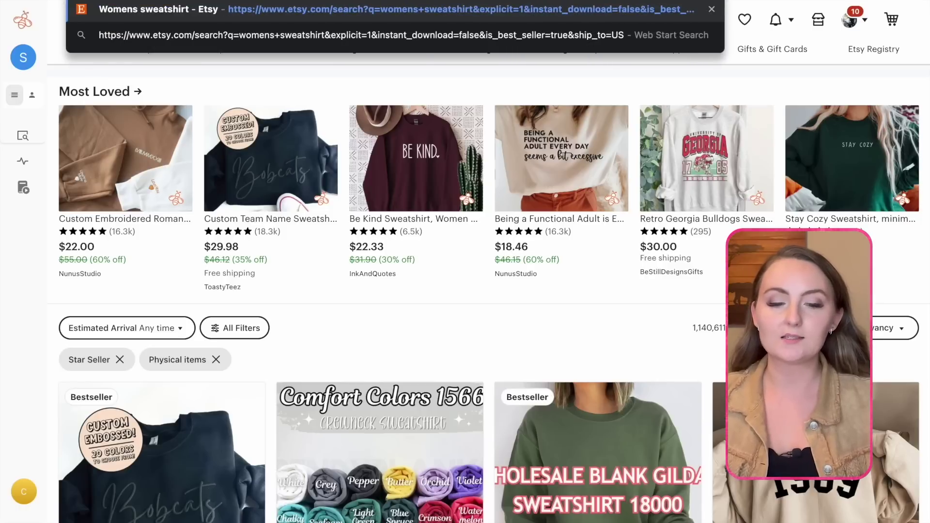
key("Return")
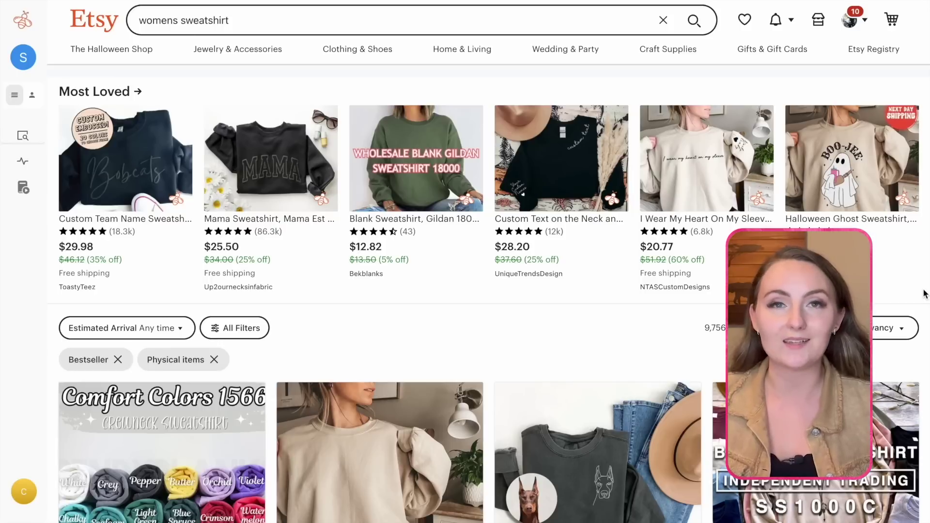
scroll(925, 293, "down", 10)
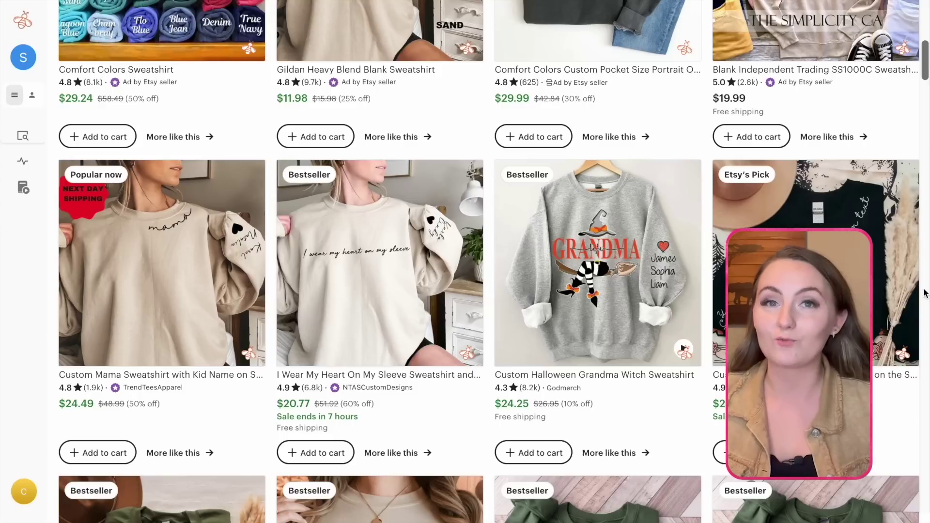
scroll(925, 293, "down", 5)
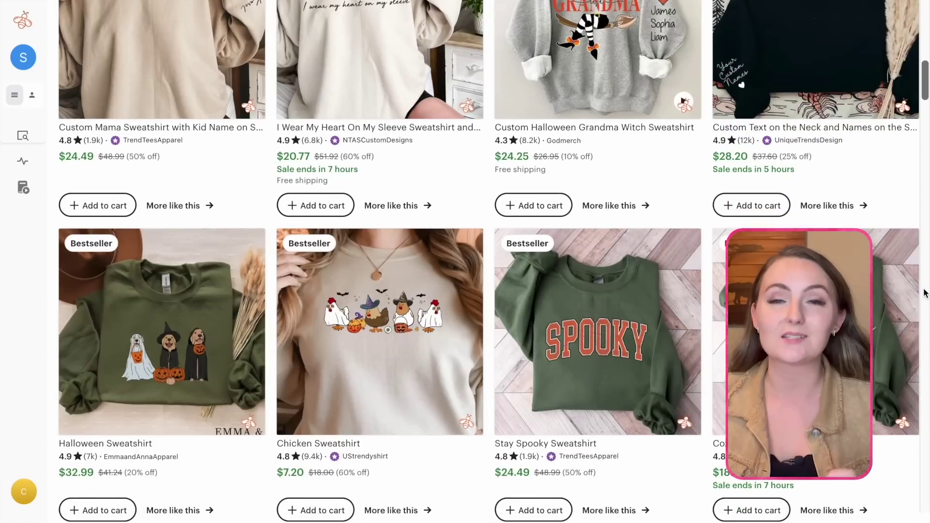
scroll(925, 293, "down", 3)
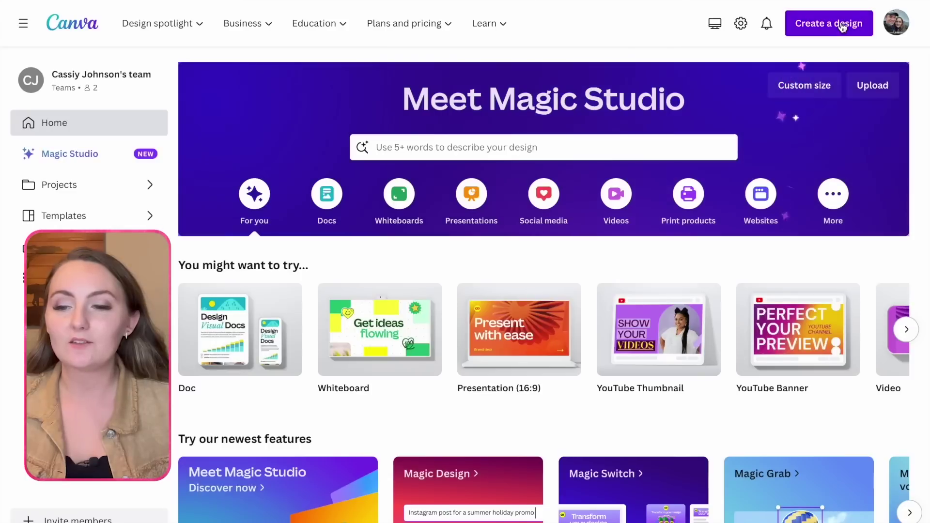
Step: In Canva, create a new custom-size design of 4500 × 5400 px
left_click(842, 27)
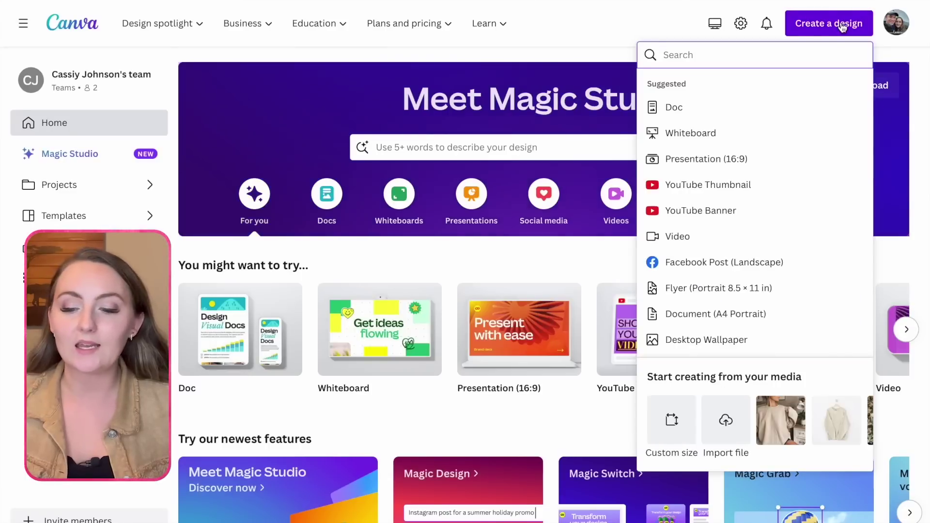
left_click(669, 414)
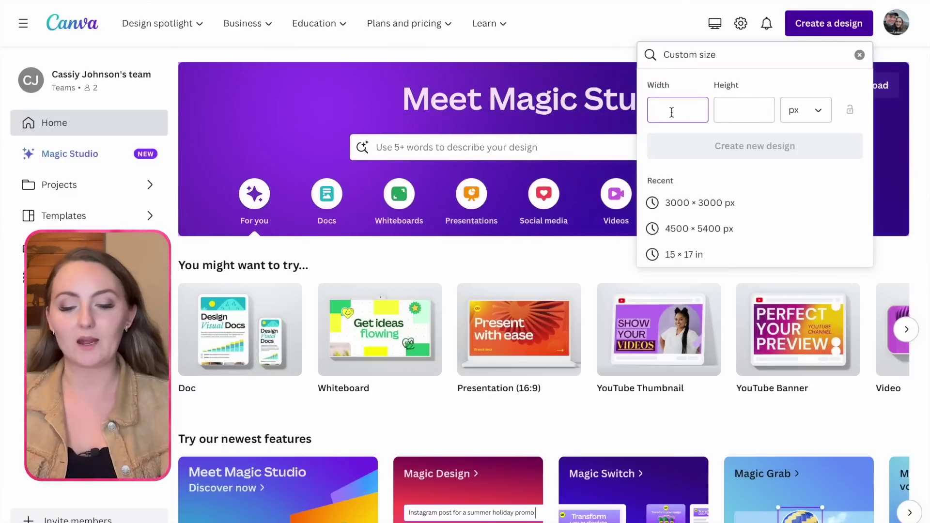
type("4500")
key("Tab")
type("5400")
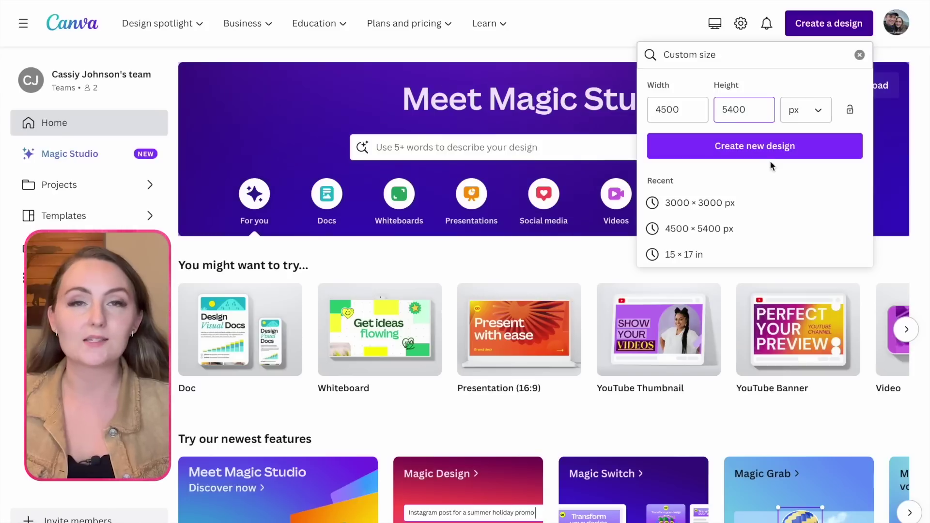
left_click(781, 154)
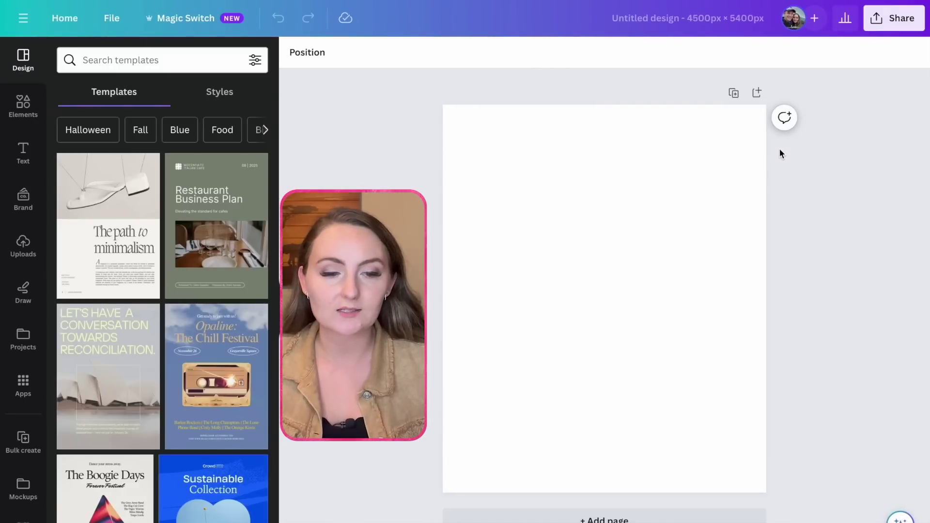
Step: Search the elements library for "chicken christmas" and show all matching graphics
left_click(33, 116)
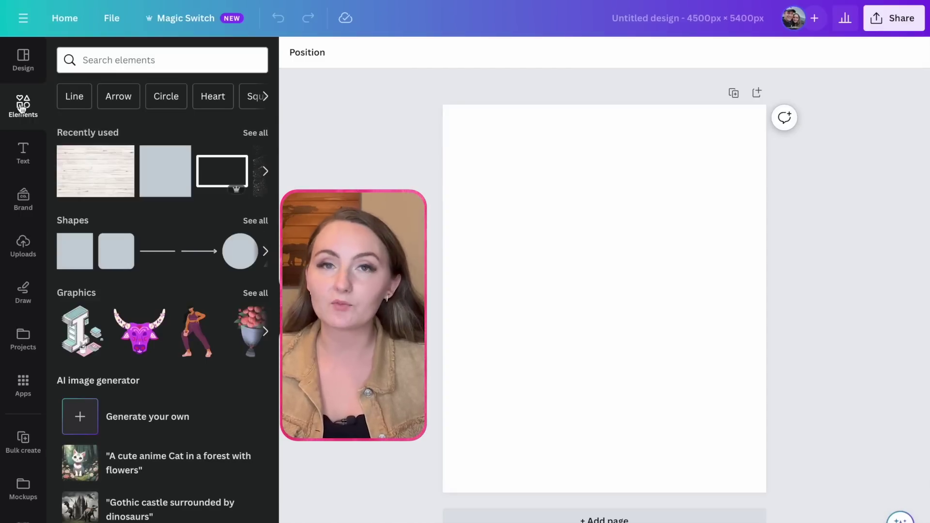
left_click(128, 67)
type("chicken")
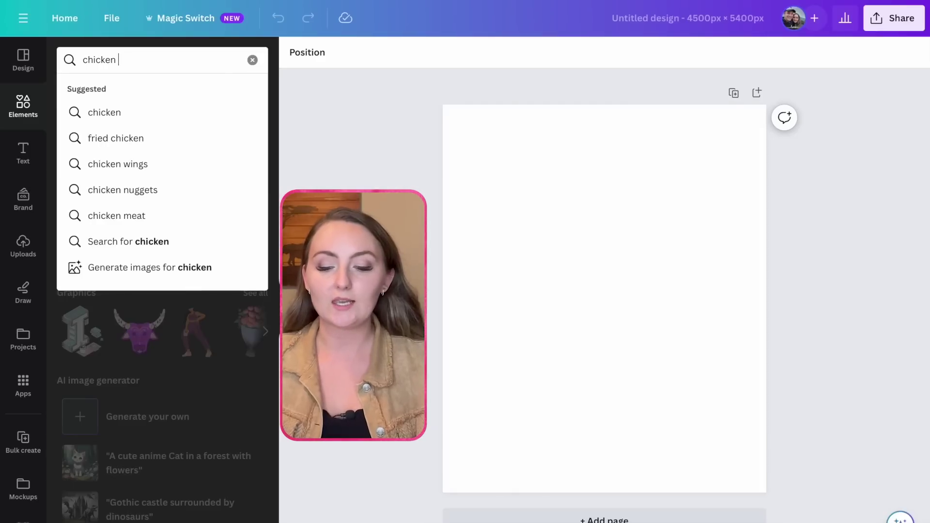
type(" christm")
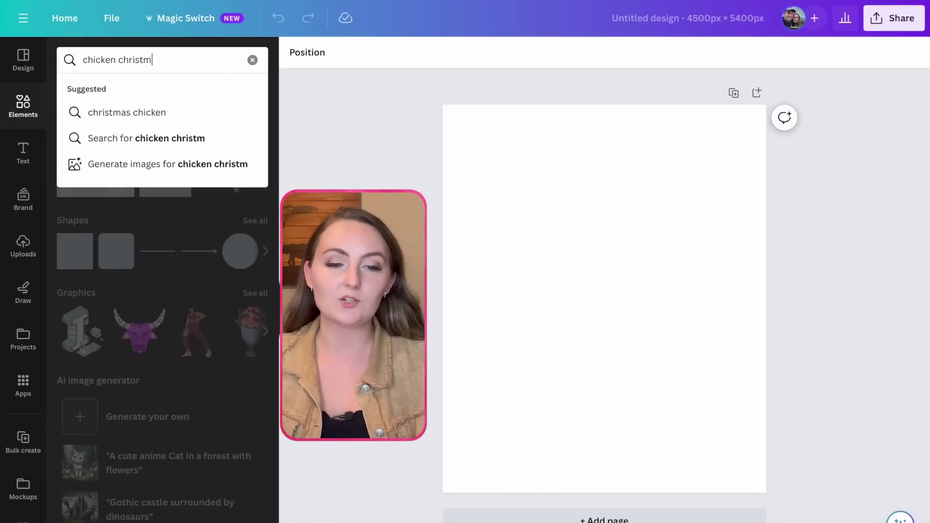
type("as")
key("Return")
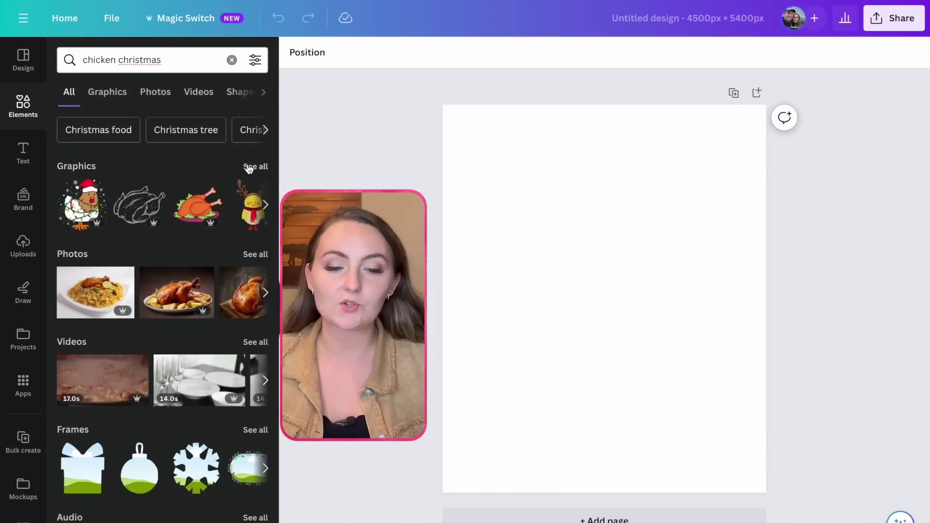
left_click(248, 167)
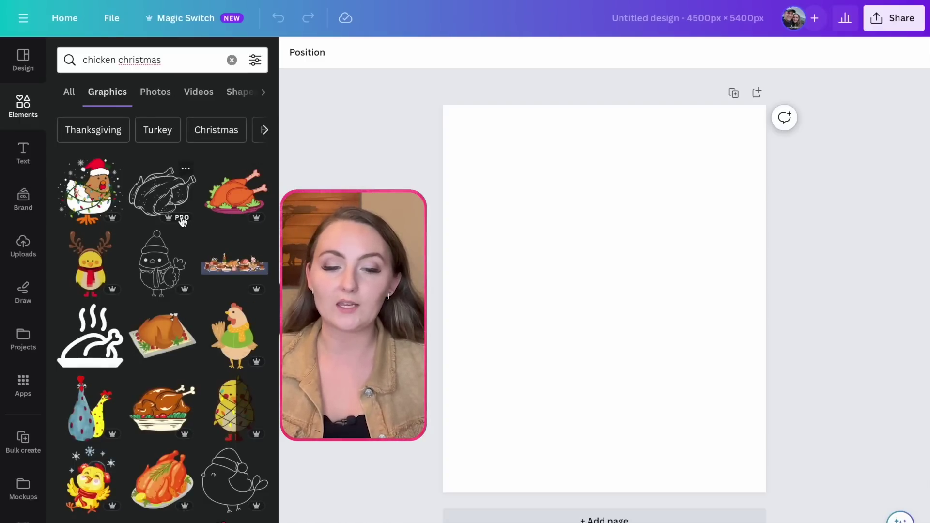
Step: Try the chicken graphic with the Santa hat and string lights, and look through the remaining chicken Christmas graphics
left_click(89, 200)
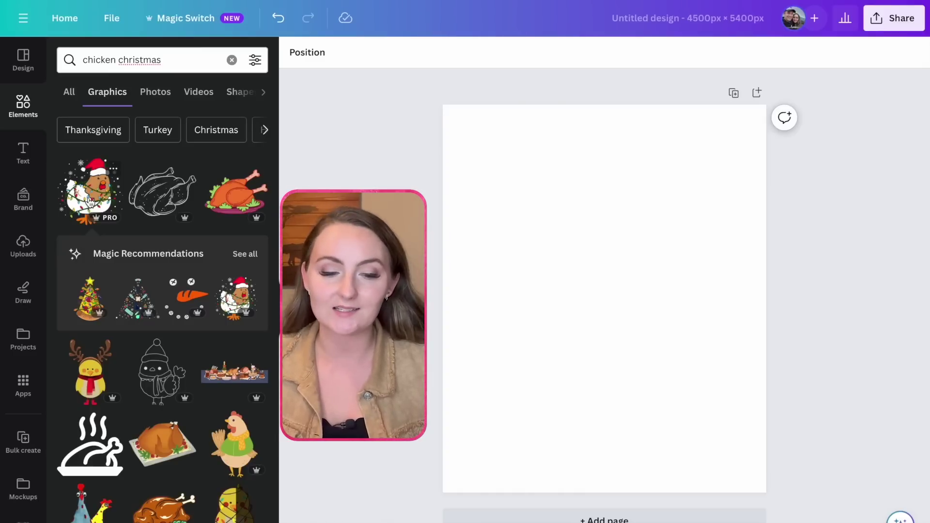
scroll(170, 372, "down", 3)
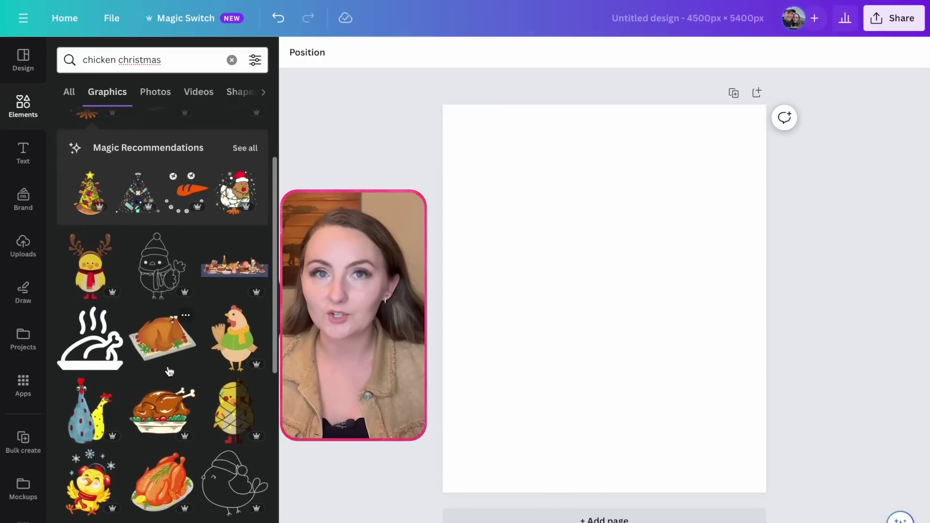
scroll(169, 372, "down", 10)
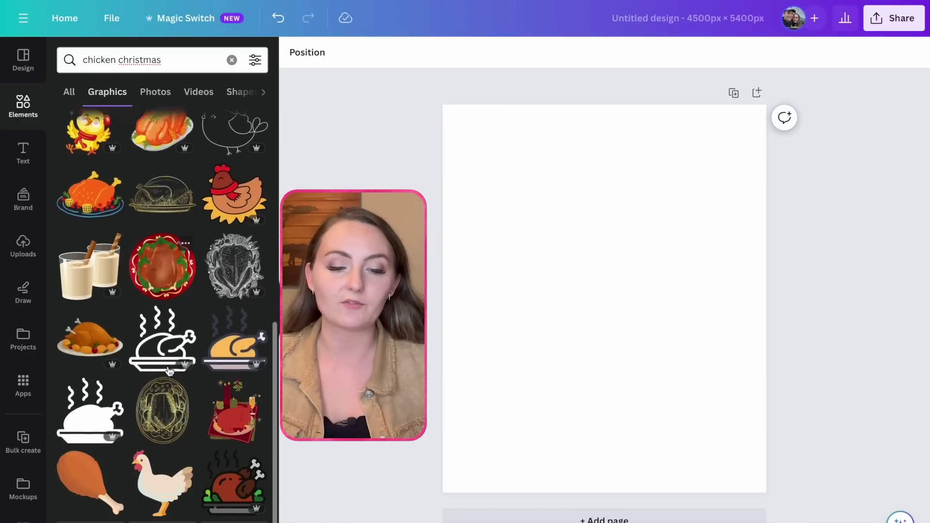
scroll(168, 371, "down", 5)
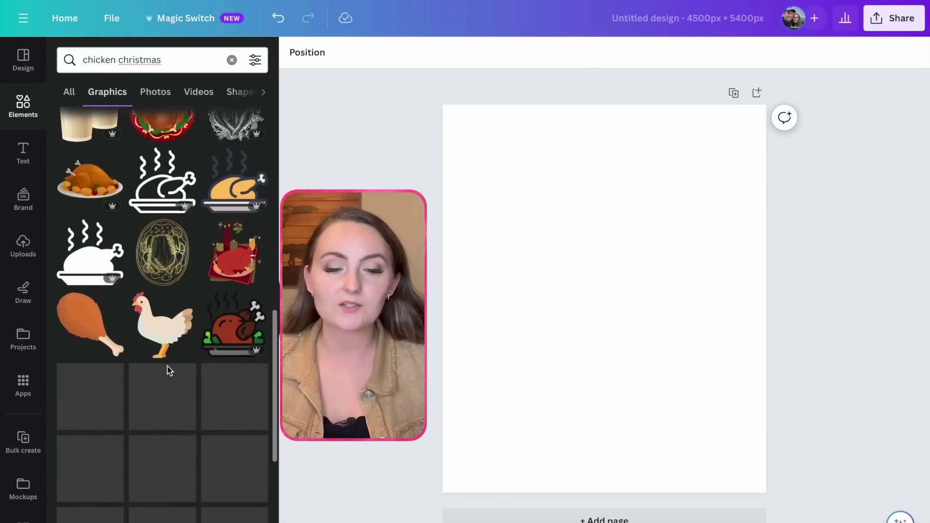
scroll(167, 366, "down", 10)
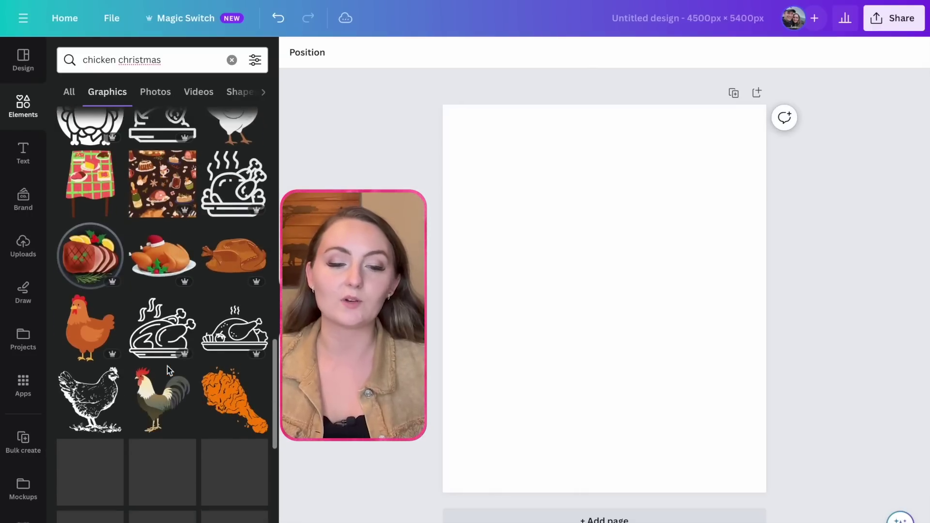
scroll(168, 369, "down", 10)
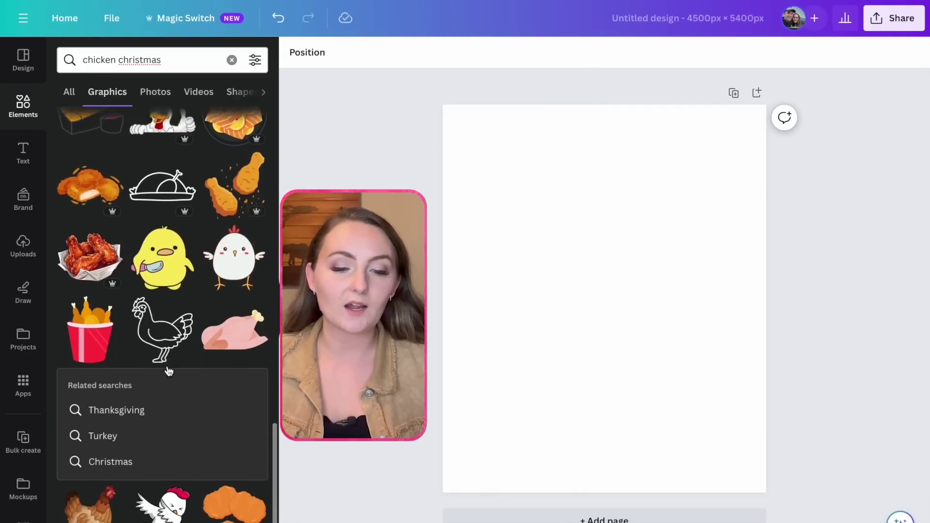
scroll(169, 371, "down", 10)
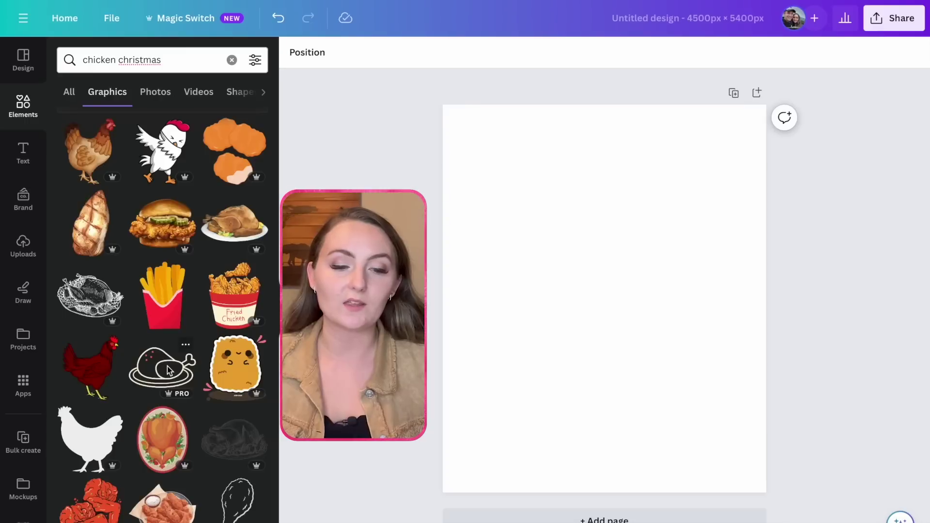
scroll(167, 369, "down", 15)
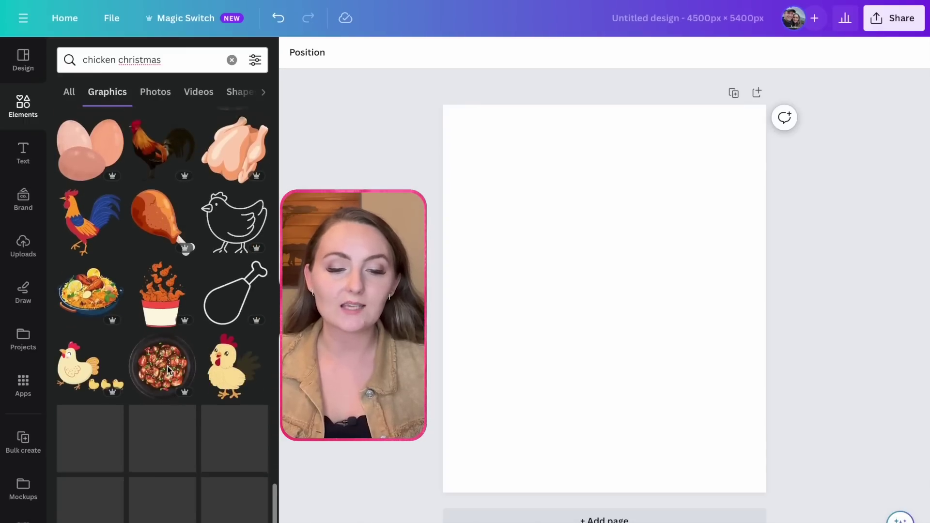
scroll(167, 366, "down", 2)
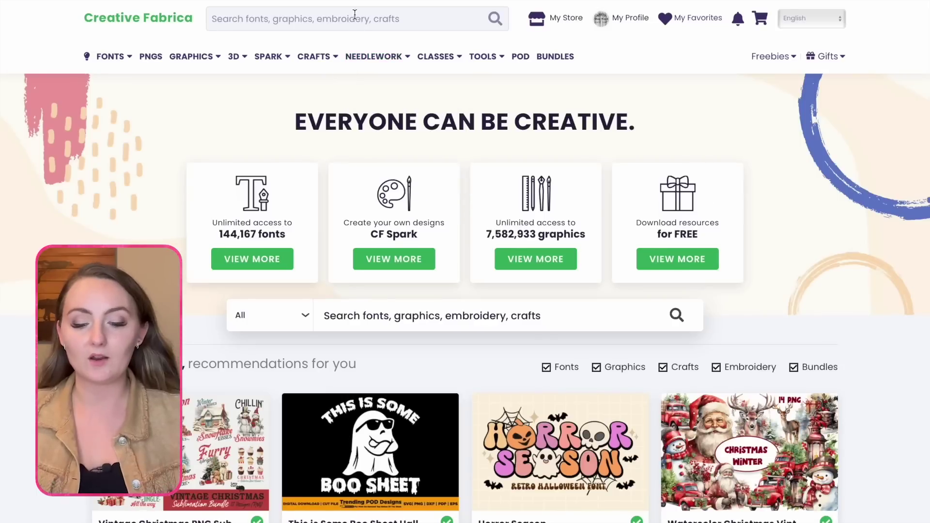
Step: Search Creative Fabrica for "christmas chicken" and look through the designs found
type("christ")
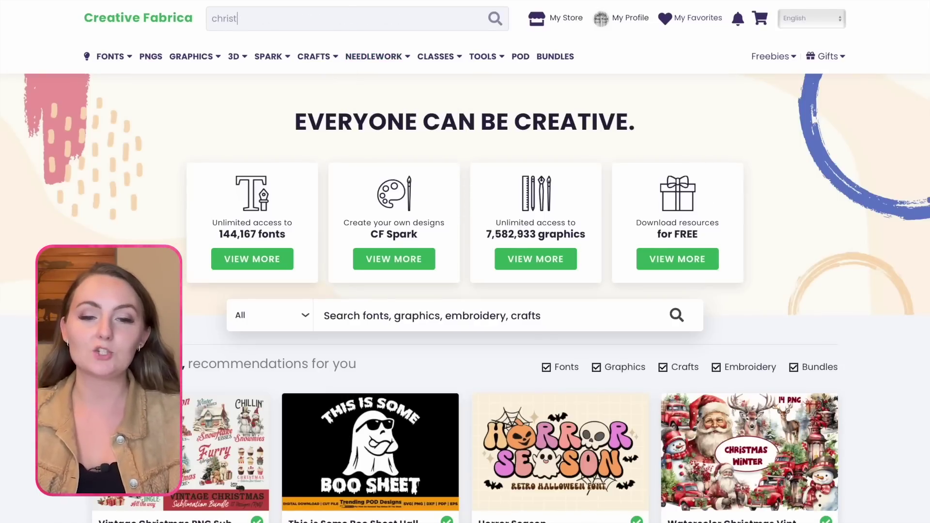
type("mas chicken")
key("Return")
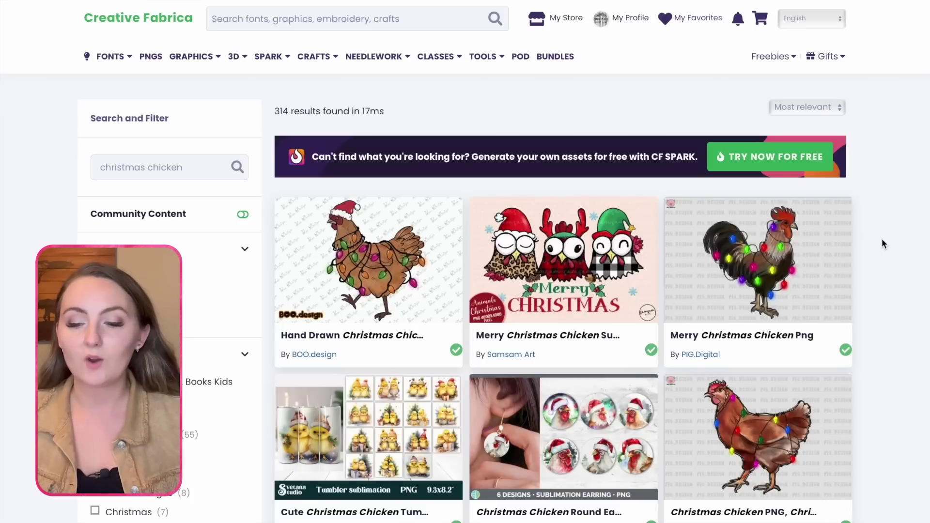
scroll(881, 239, "down", 1)
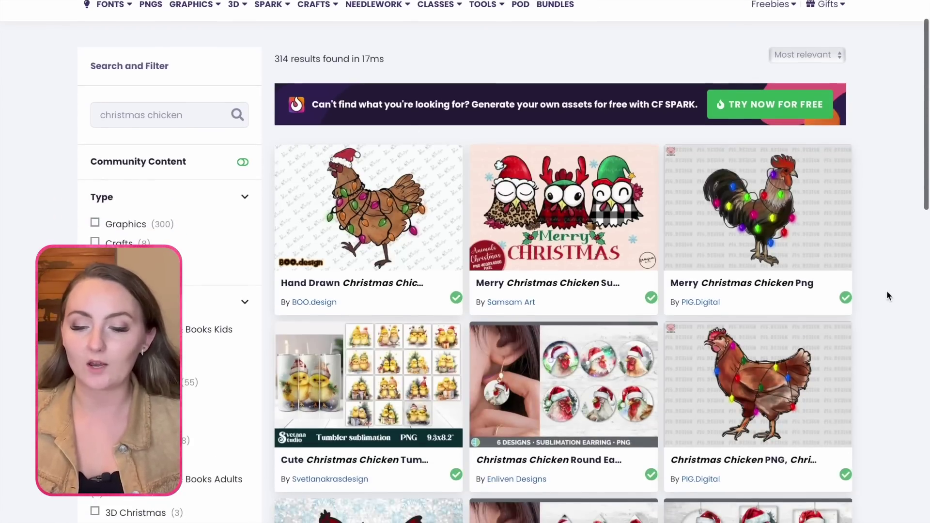
scroll(887, 295, "down", 15)
scroll(886, 289, "down", 18)
scroll(886, 296, "down", 3)
scroll(886, 295, "up", 20)
scroll(886, 293, "up", 5)
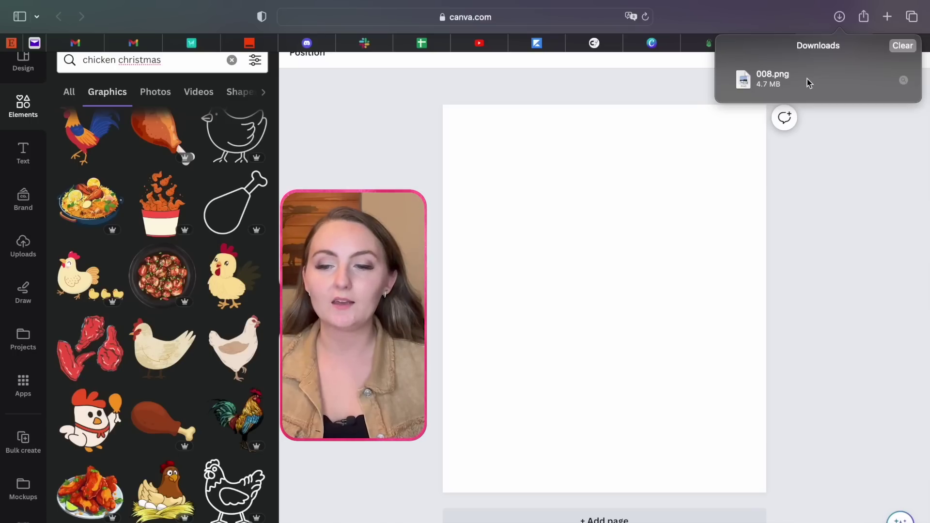
Step: Upload the downloaded 008.png to the Canva design, place it on the page and move it to the page's upper part
left_click_drag(771, 79, 376, 189)
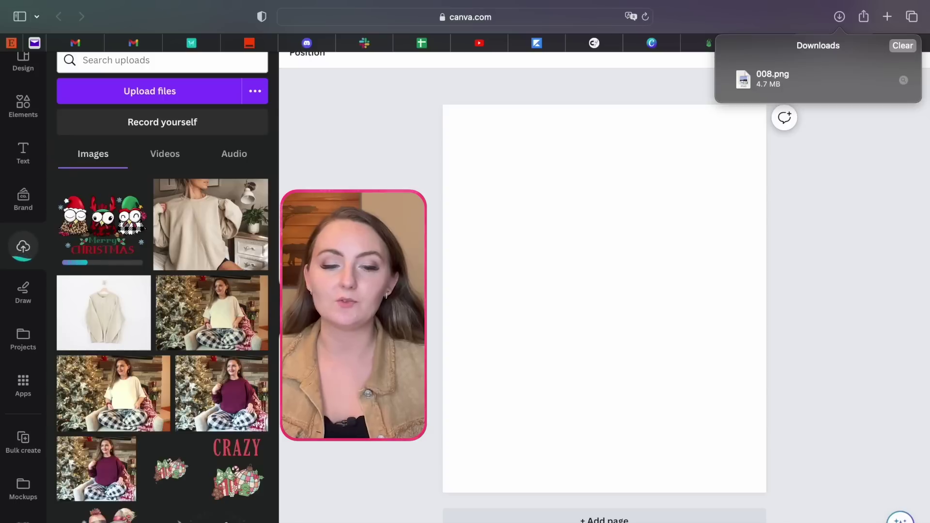
left_click(111, 232)
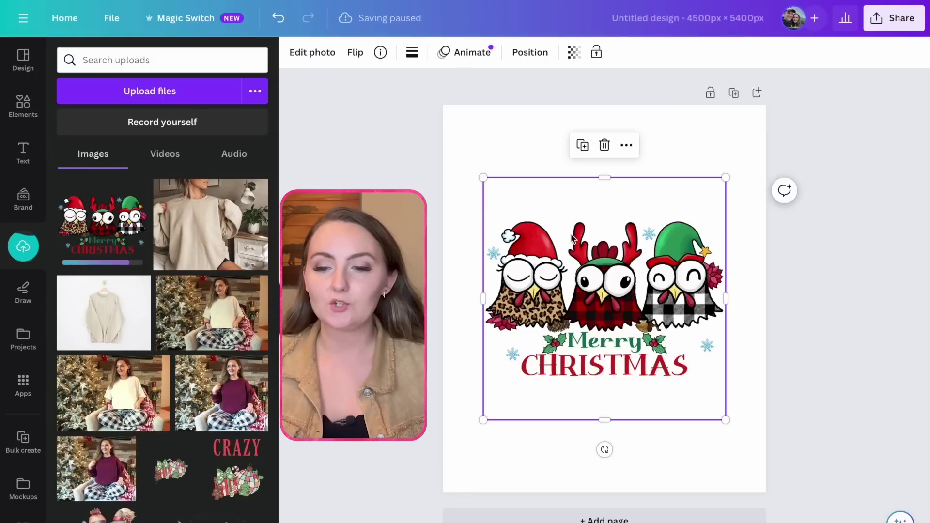
left_click_drag(599, 285, 598, 187)
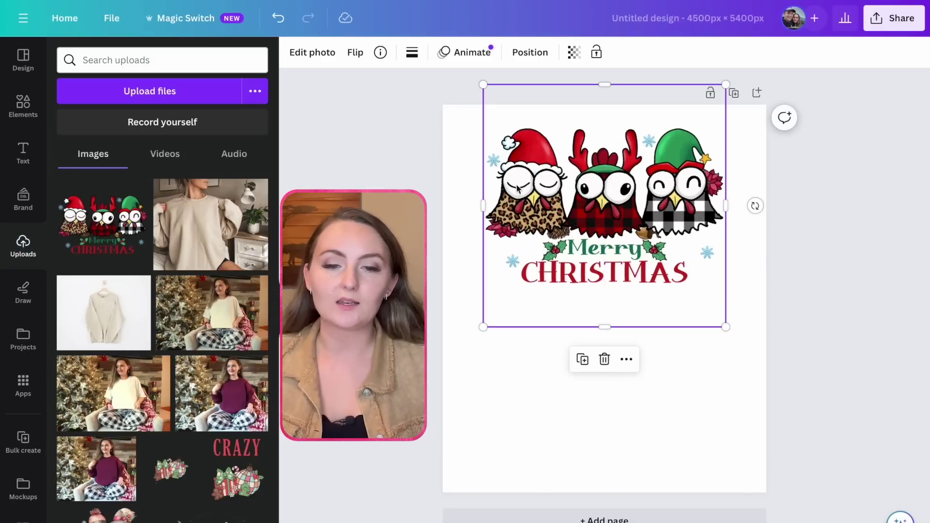
Step: Erase the Merry Christmas lettering and the snowflakes beside it from the chicken graphic using Magic Eraser at brush size 77
left_click(310, 53)
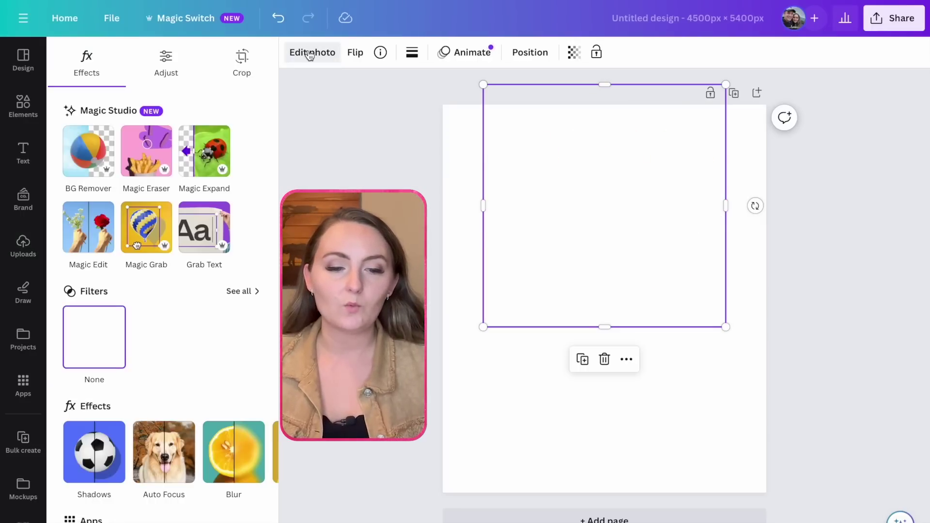
left_click(145, 157)
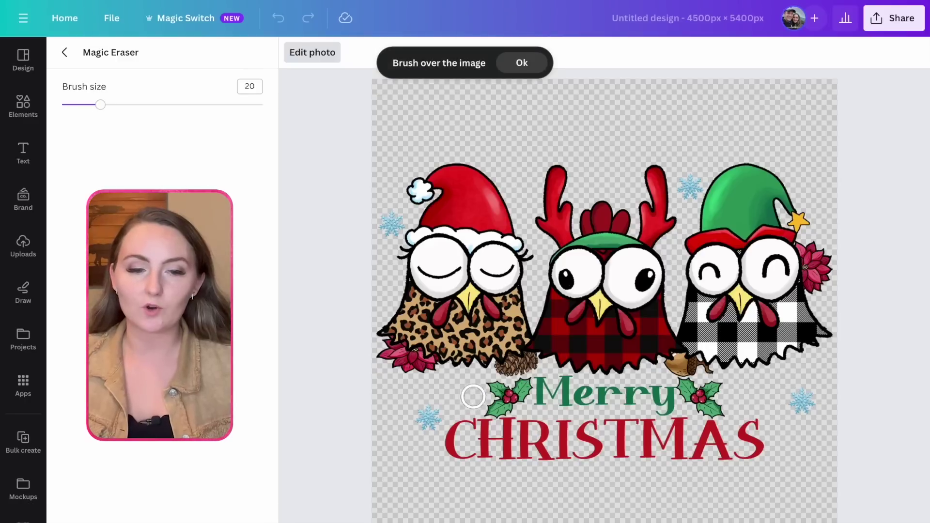
left_click_drag(103, 106, 216, 105)
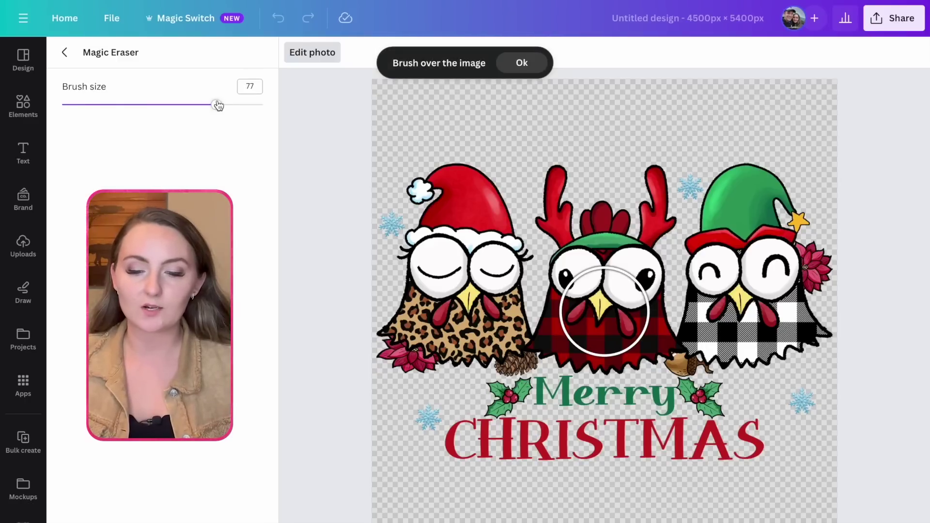
mouse_move(443, 418)
left_mouse_down()
mouse_move(743, 428)
mouse_move(792, 420)
left_mouse_up()
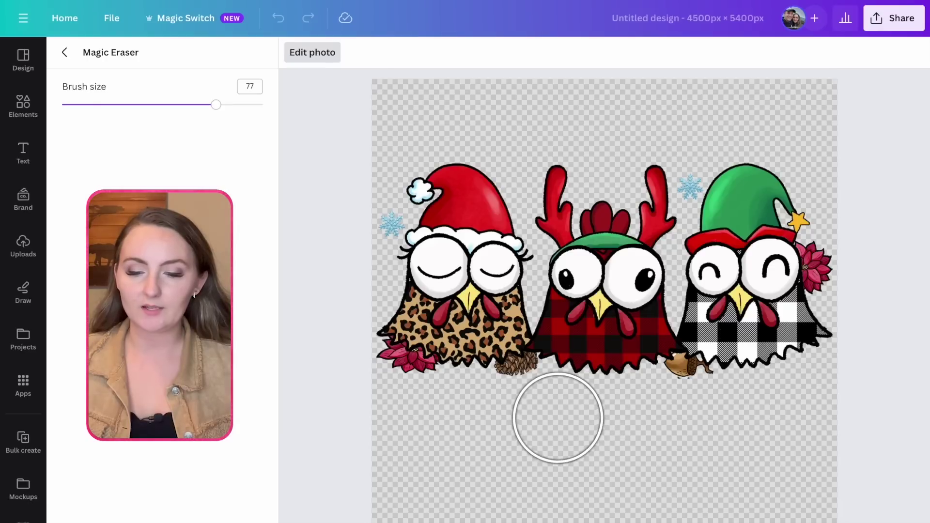
left_click(560, 415)
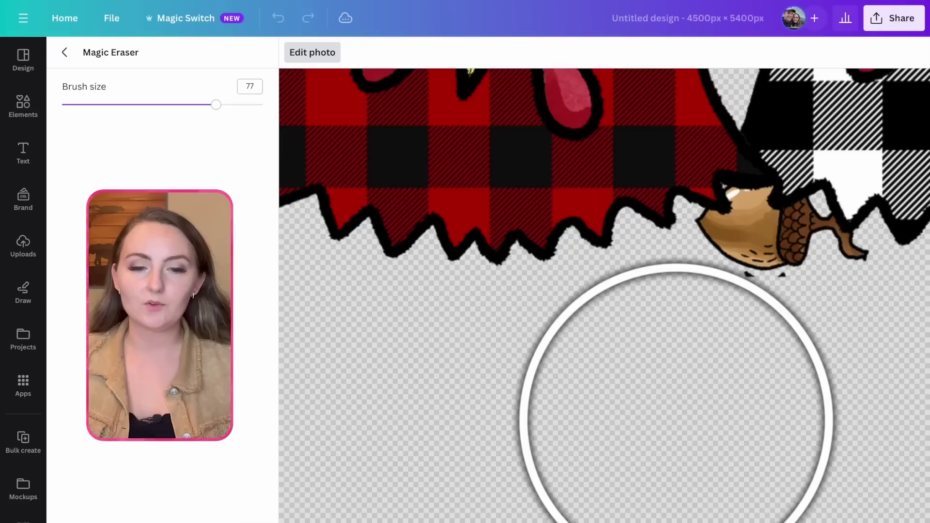
Step: Erase the leftover specks below the acorn with the brush at size 35, and move the cleaned graphic slightly up the page
left_click_drag(216, 104, 131, 105)
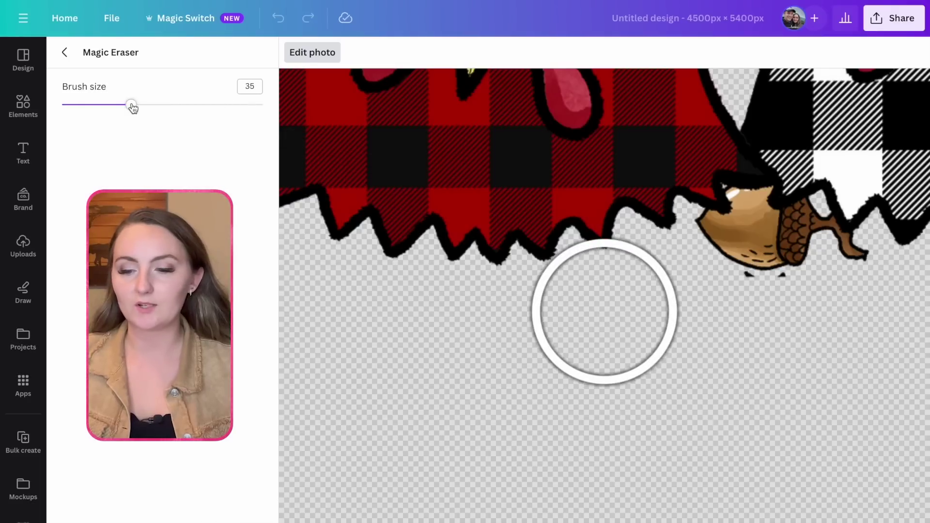
left_click_drag(730, 334, 774, 338)
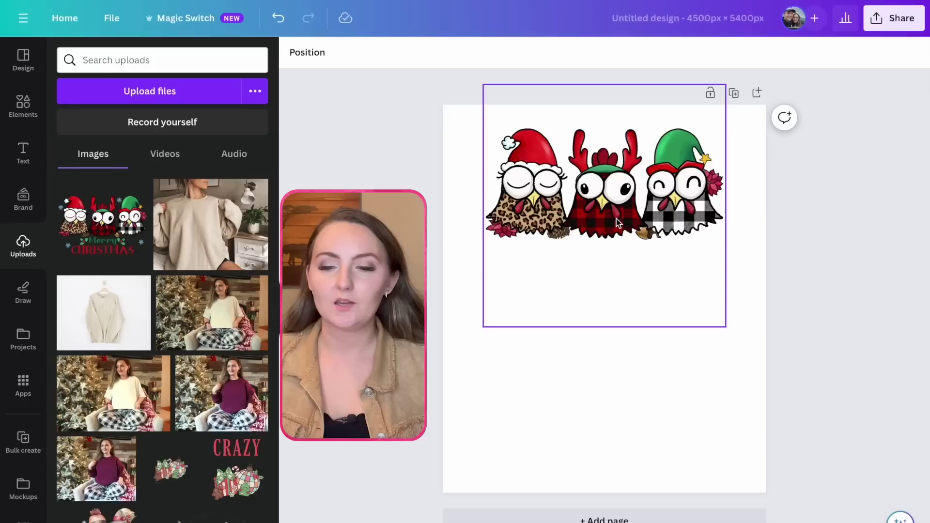
mouse_move(616, 219)
left_mouse_down()
mouse_move(616, 227)
mouse_move(616, 212)
left_mouse_up()
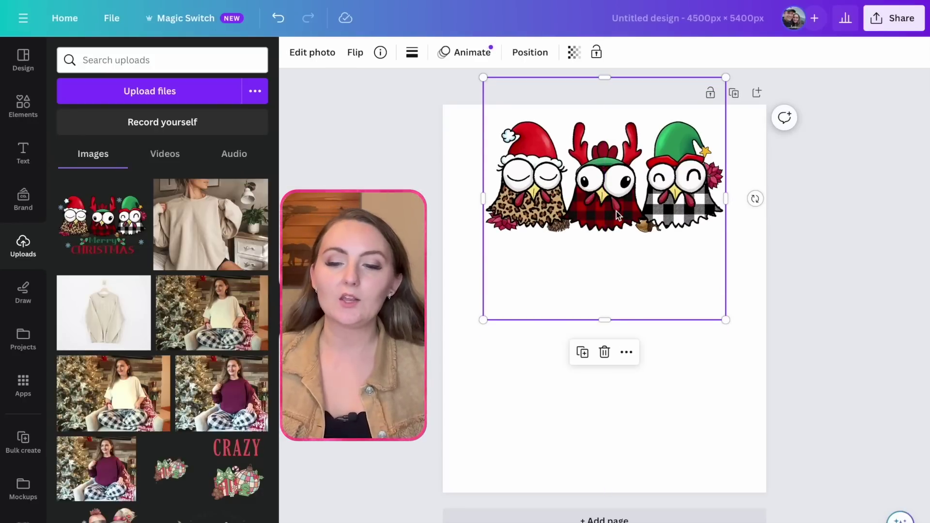
left_click(787, 309)
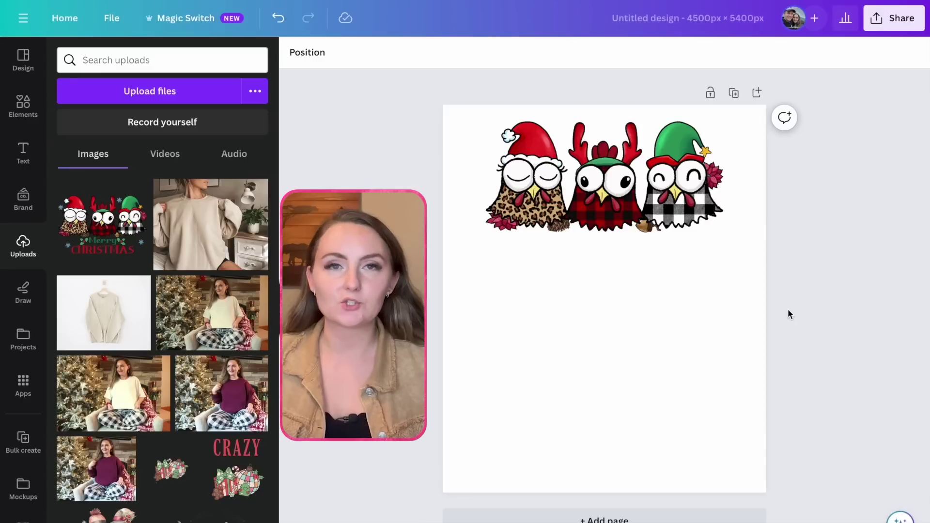
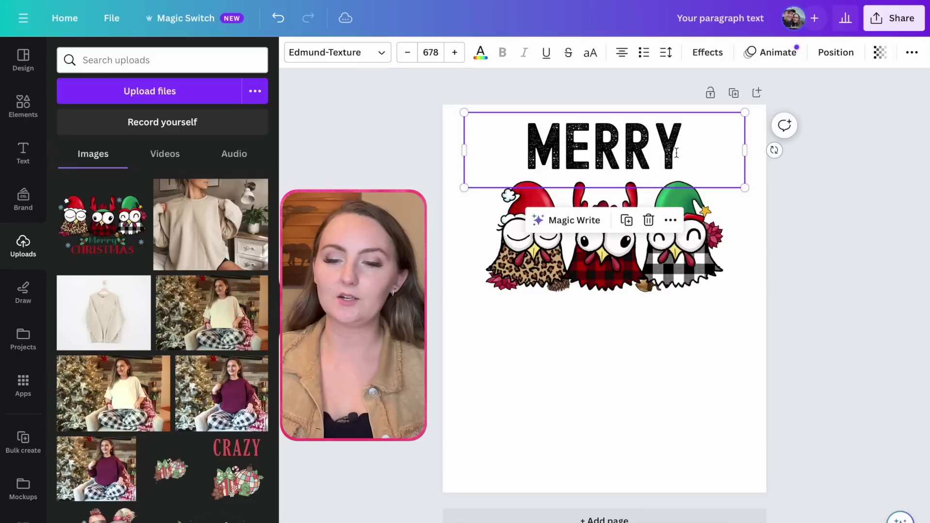
Step: Duplicate the MERRY text, place the copy below the chickens and change its wording to CHICKMAS
left_click(626, 222)
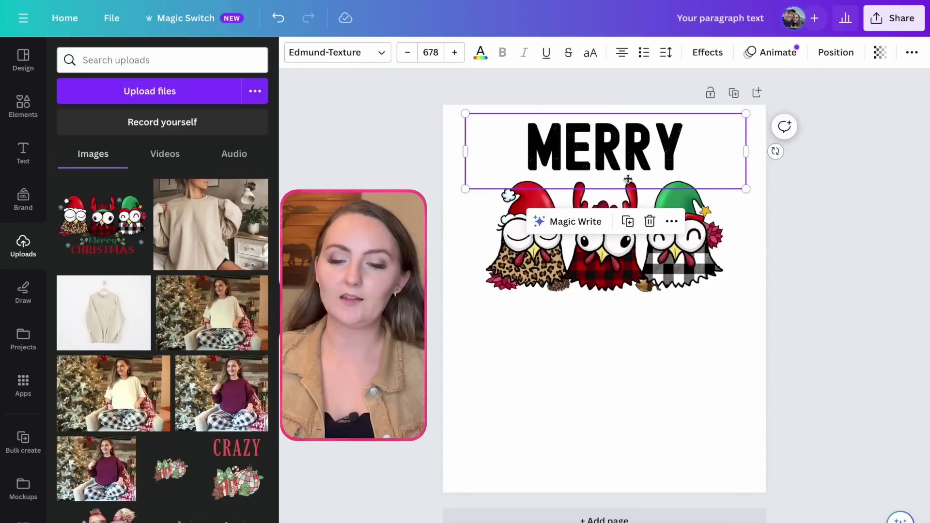
left_click_drag(628, 147, 631, 332)
double_click(609, 333)
type("CHICKMAS")
left_click(795, 257)
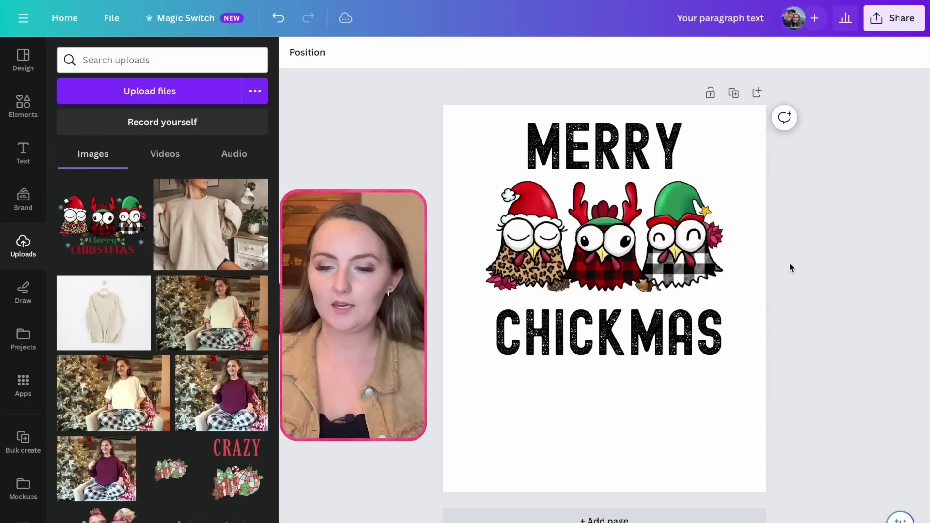
Step: Move CHICKMAS slightly closer to the chickens and color it with the bright red from the photo colors
left_click_drag(682, 339, 682, 333)
double_click(681, 333)
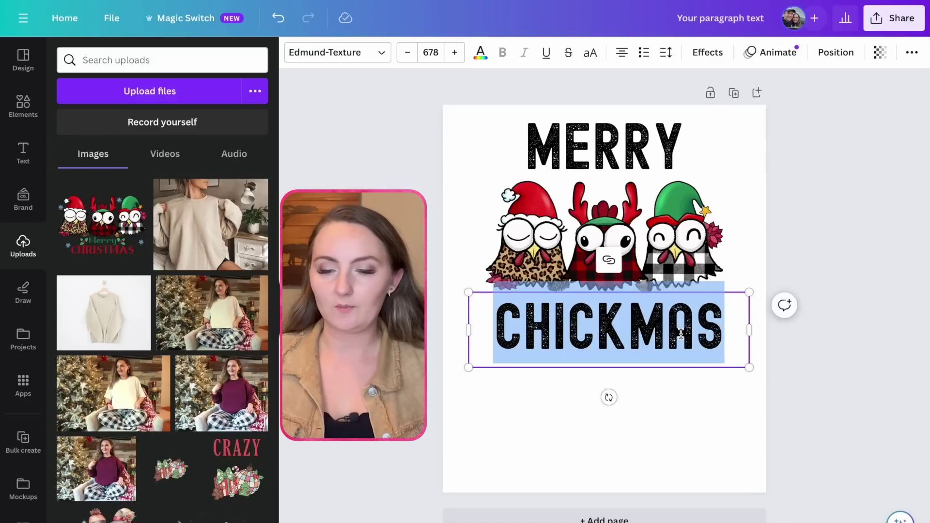
left_click(480, 53)
scroll(234, 222, "down", 10)
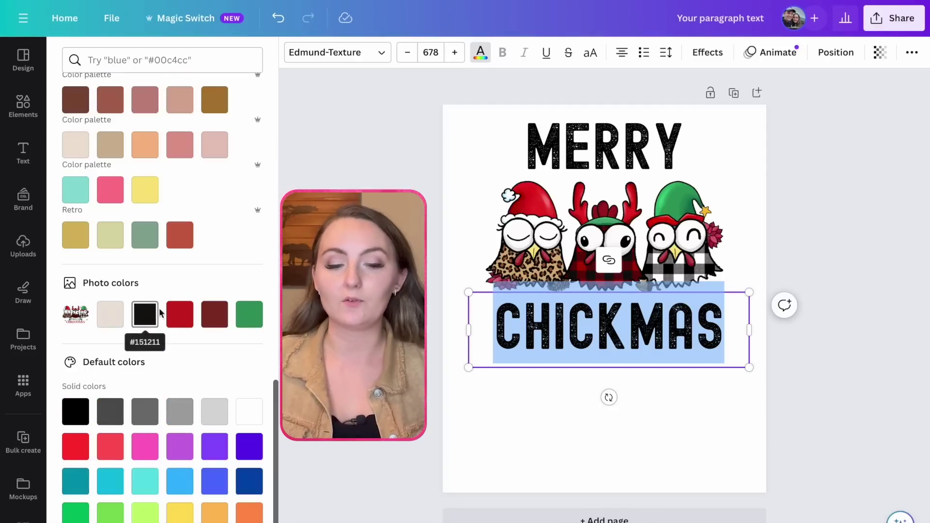
left_click(188, 323)
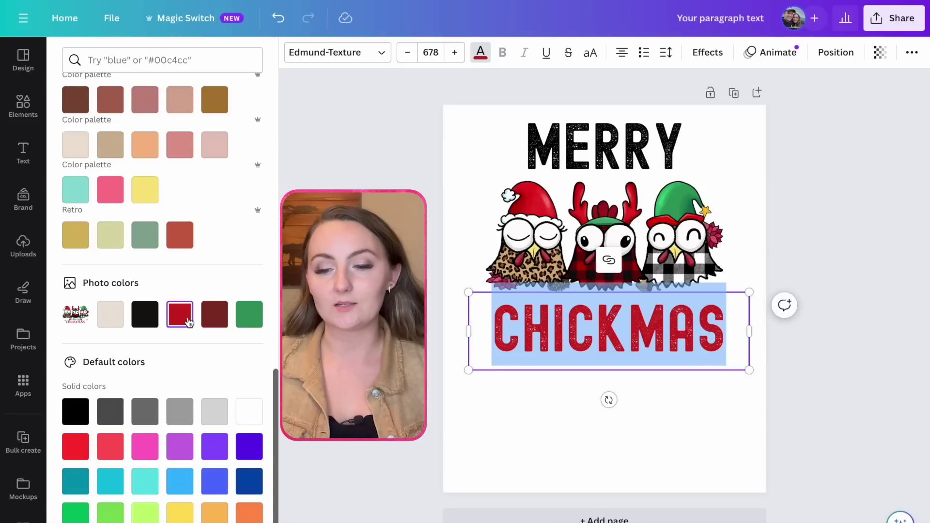
left_click(762, 194)
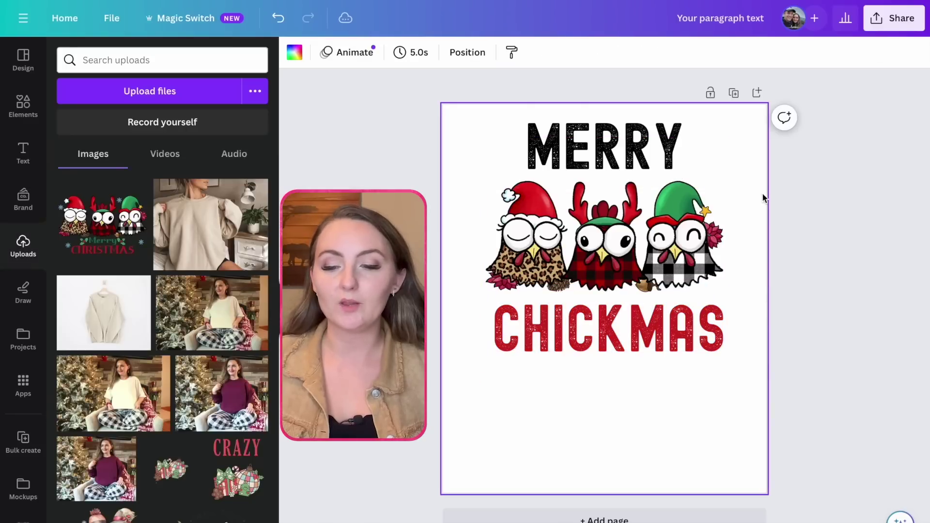
Step: Tighten the layout by moving CHICKMAS slightly up and MERRY slightly down toward the chickens
left_click_drag(655, 328, 651, 322)
left_click(763, 240)
left_click(660, 154)
left_click_drag(659, 154, 659, 158)
left_click(805, 234)
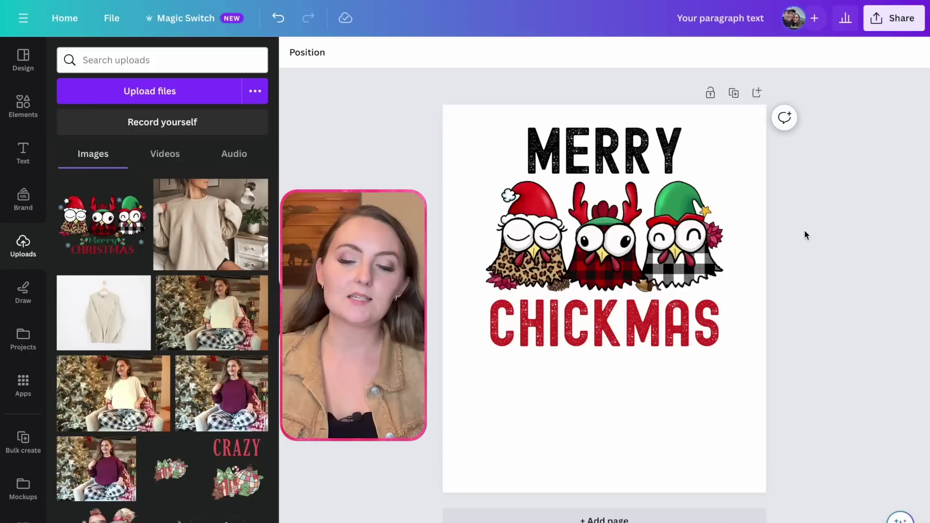
Step: Rearrange the layout with the chickens at the top of the page and MERRY and CHICKMAS stacked beneath them
left_click(652, 146)
left_click_drag(652, 147, 653, 288)
left_click(687, 178)
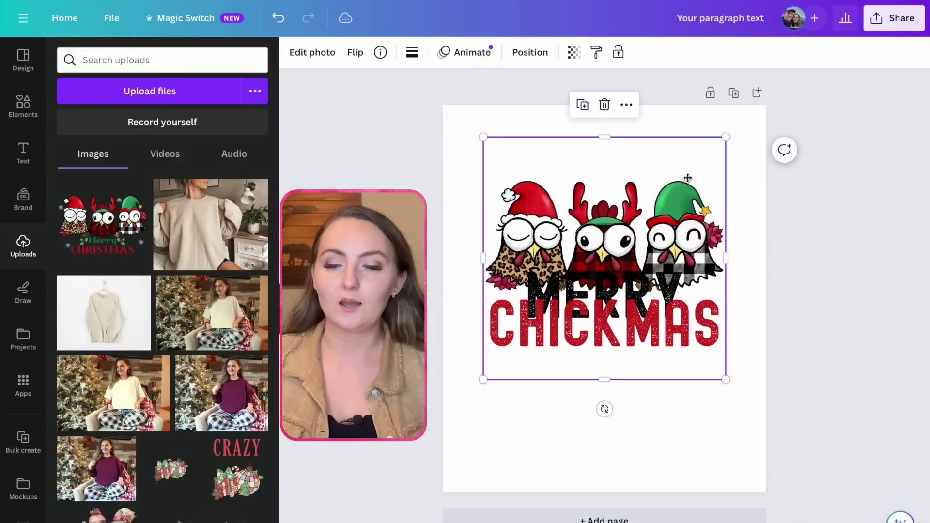
left_click_drag(688, 178, 688, 134)
mouse_move(664, 274)
left_mouse_down()
mouse_move(665, 251)
mouse_move(664, 263)
left_mouse_up()
left_click_drag(680, 349, 680, 389)
left_click(650, 308)
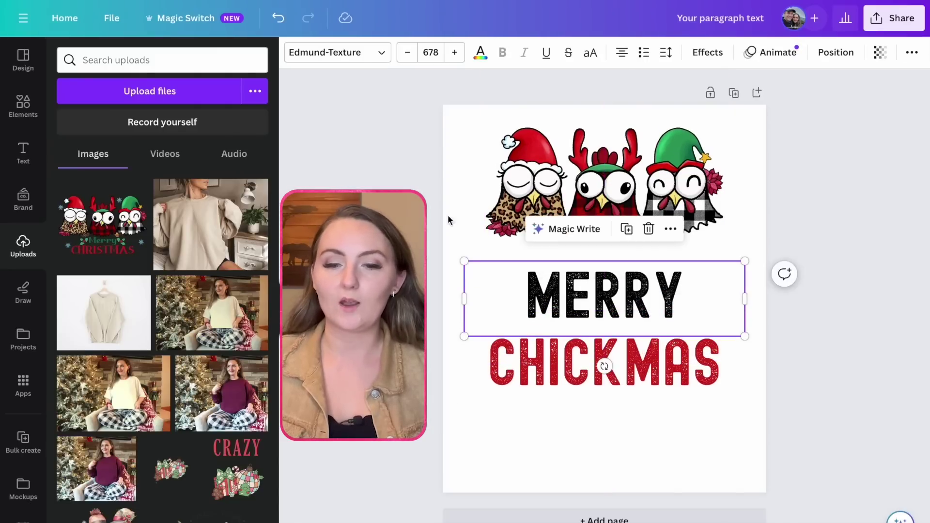
Step: Change MERRY to the Beautiful Wildflower script font, color it the document red and place it directly below the chickens
double_click(606, 289)
left_click(332, 57)
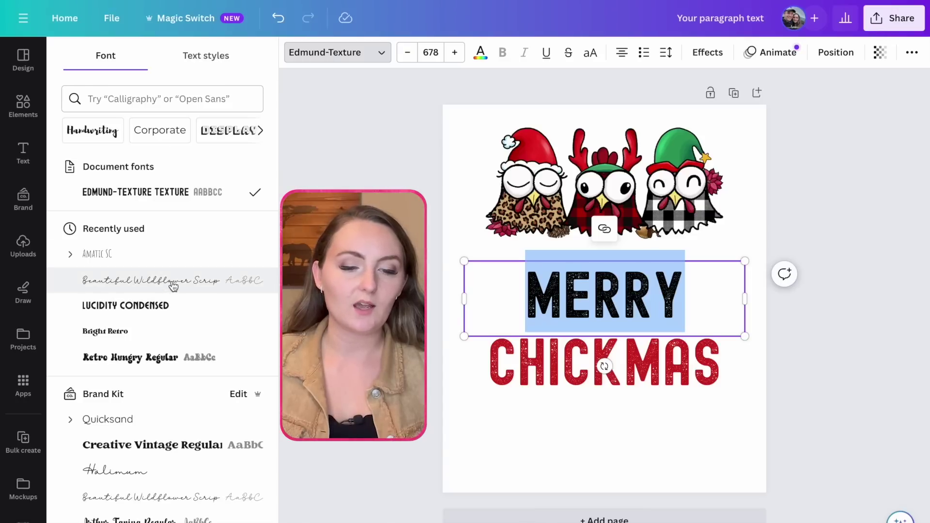
left_click(173, 286)
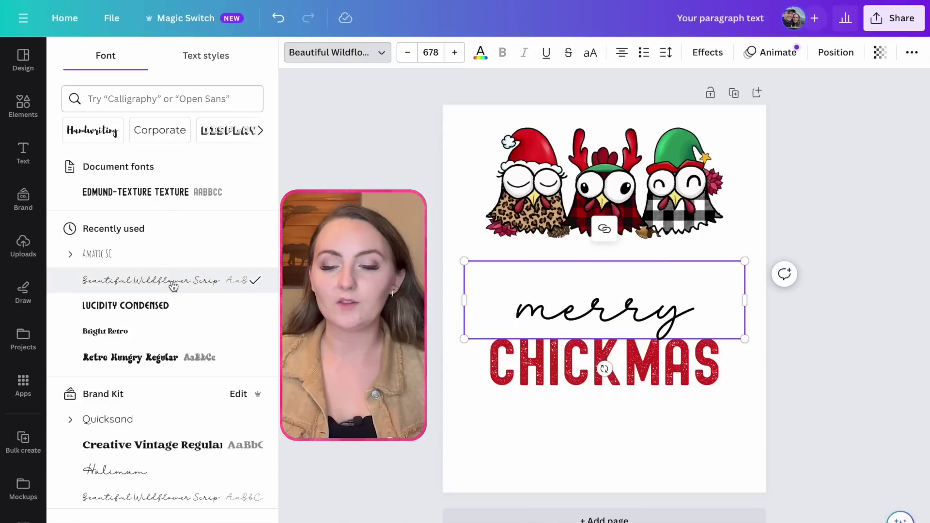
double_click(648, 307)
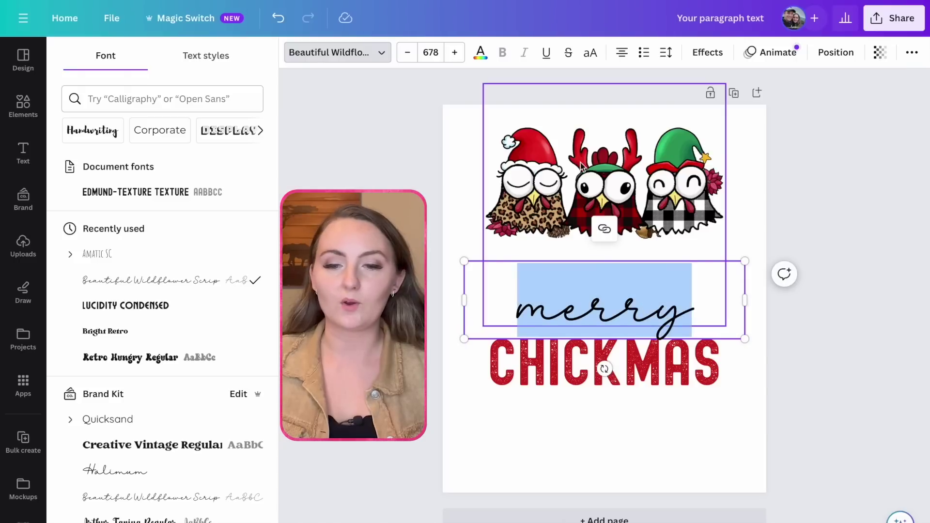
left_click(480, 52)
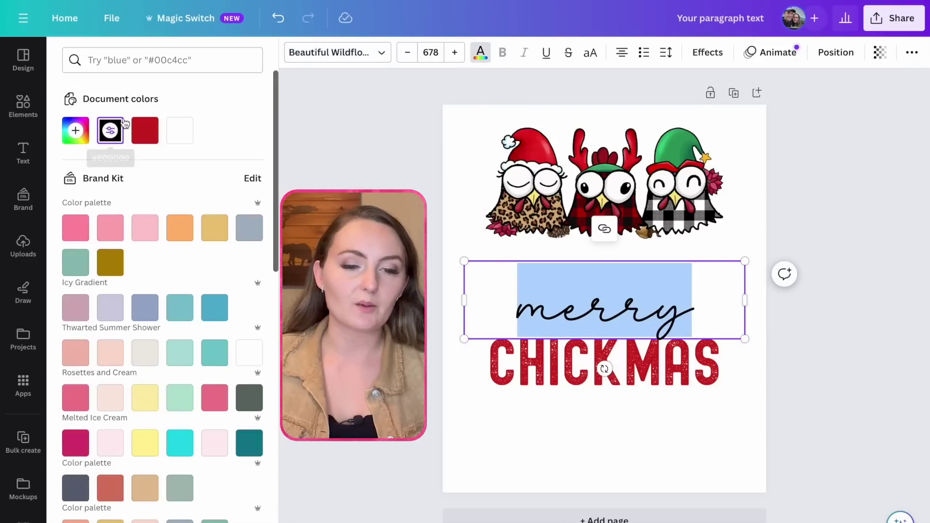
left_click(144, 130)
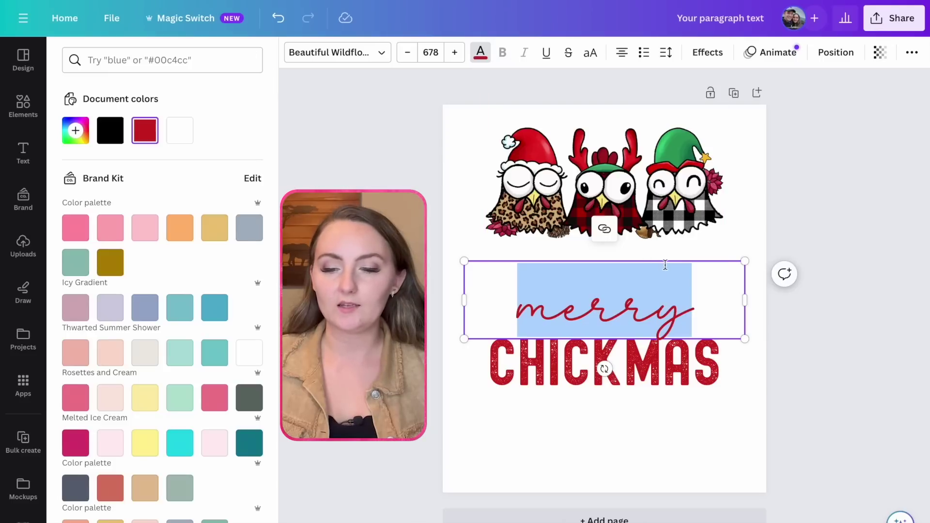
left_click(718, 247)
Step: Change the CHICKMAS font to Amatic SC and enlarge the text to size 751
double_click(579, 367)
left_click(335, 51)
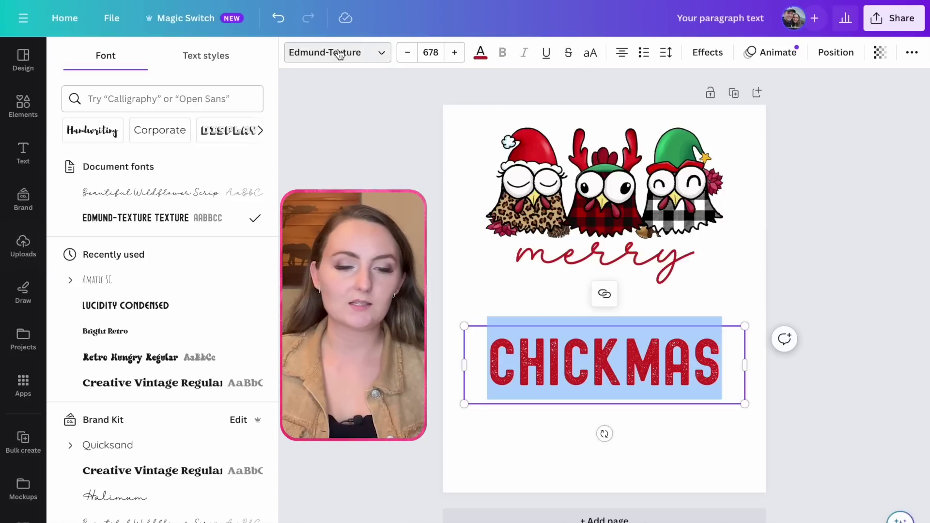
left_click(118, 286)
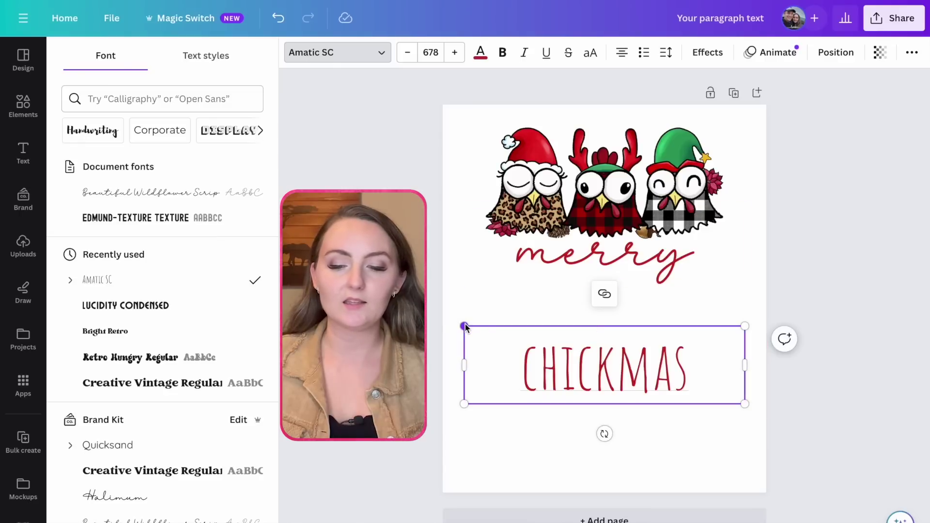
left_click_drag(464, 326, 433, 317)
Step: Recolor the CHICKMAS text black with a custom color
double_click(646, 376)
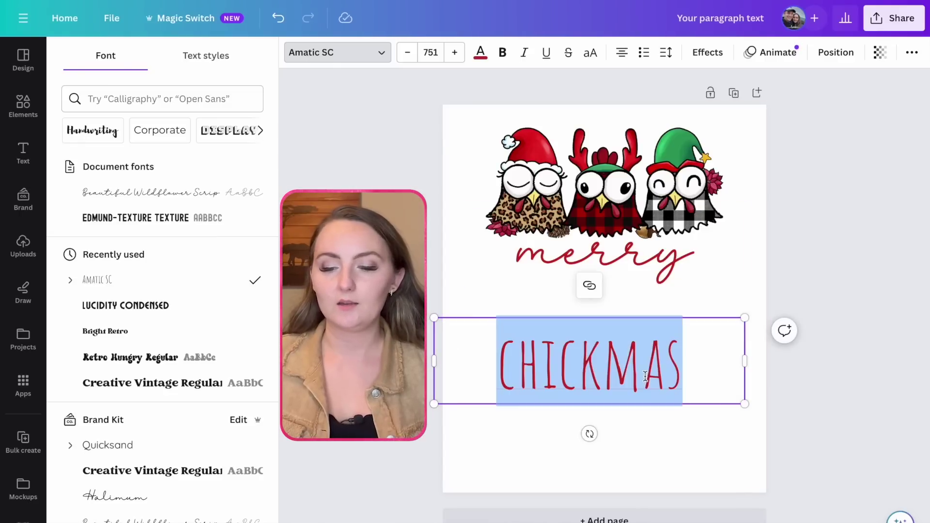
left_click(479, 52)
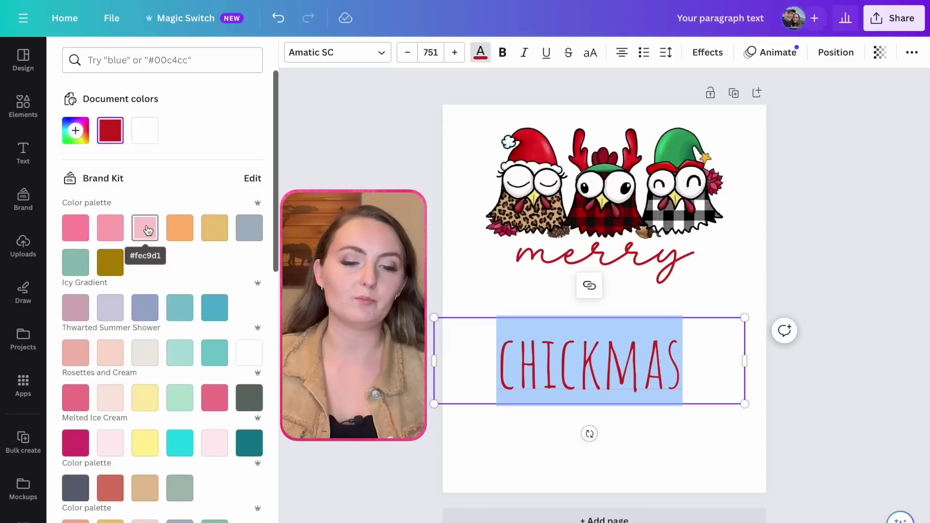
left_click(76, 130)
left_click_drag(226, 174, 69, 240)
left_click(570, 299)
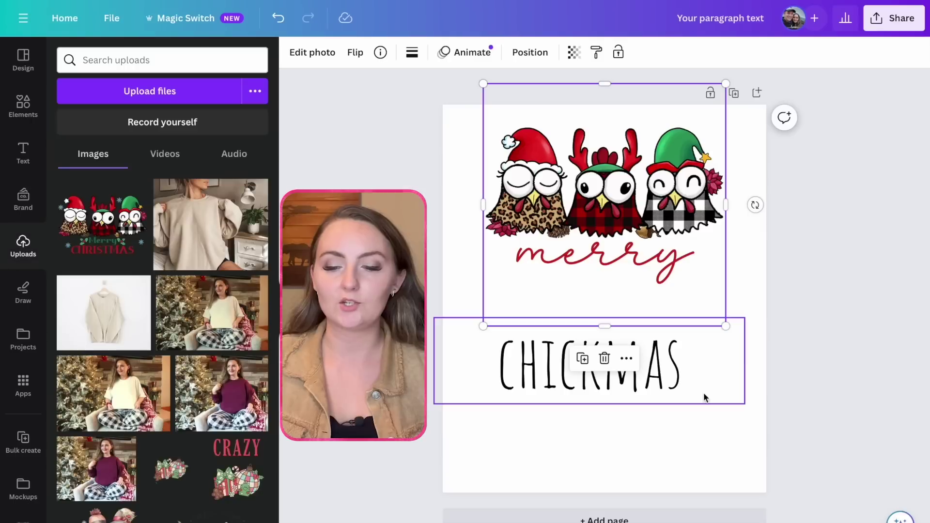
Step: Move CHICKMAS up beneath merry, enlarge it to about the width of the chicken graphic and center it under the chickens
left_click(687, 385)
left_click_drag(686, 386, 695, 313)
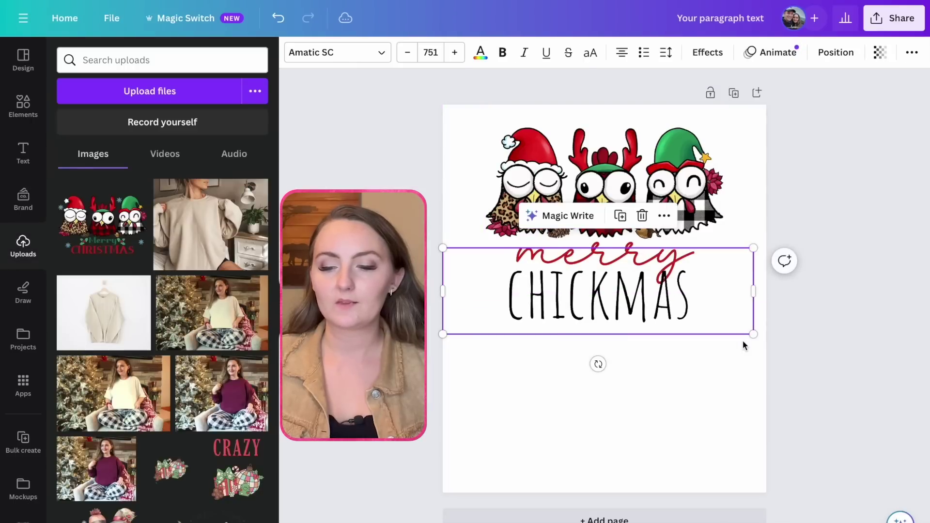
left_click_drag(754, 337, 818, 379)
left_click_drag(774, 334, 731, 326)
left_click(800, 344)
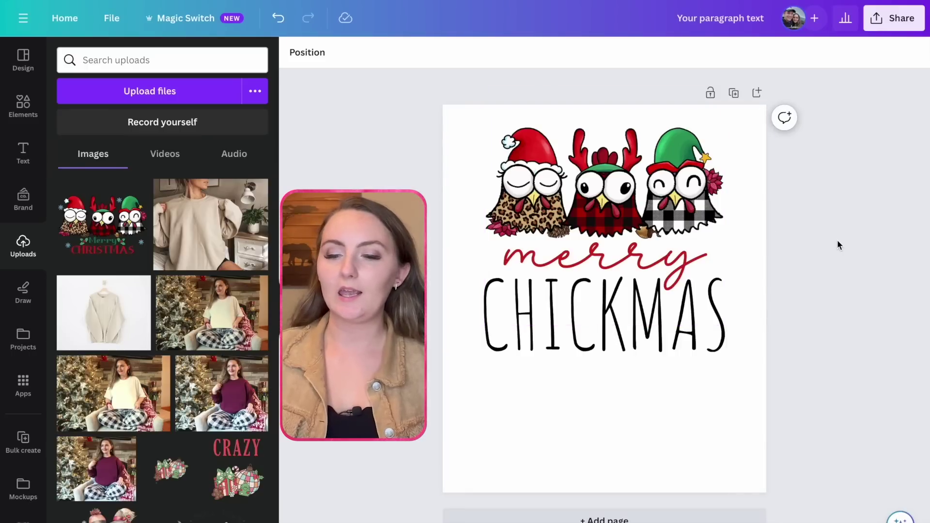
left_click(670, 169)
left_click_drag(671, 169, 667, 168)
left_click(798, 279)
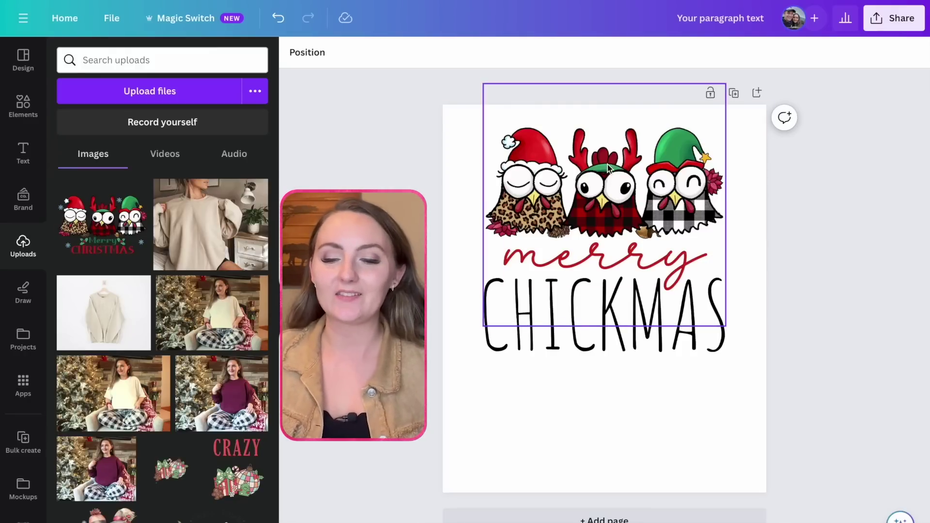
Step: Duplicate the chicken graphic and place the copy on a new second page
left_click(652, 166)
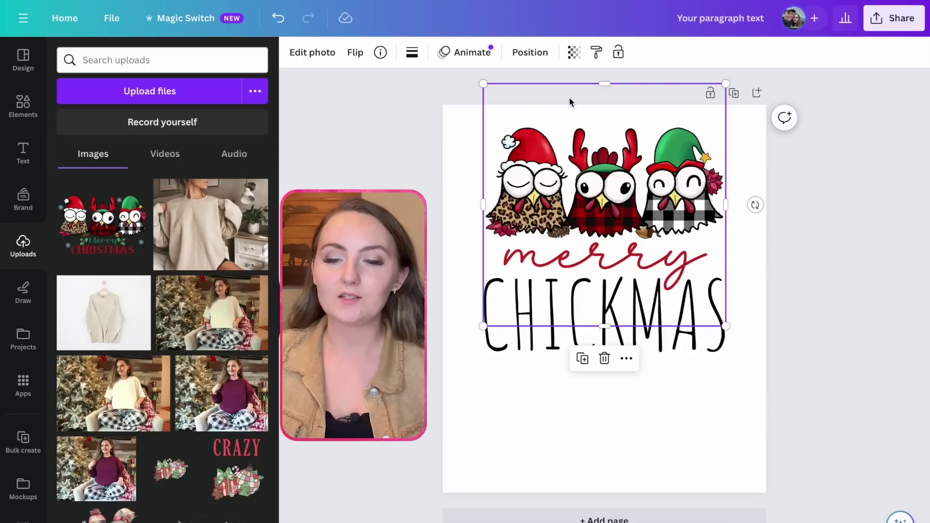
left_click(582, 362)
left_click_drag(636, 194, 642, 426)
scroll(642, 434, "down", 4)
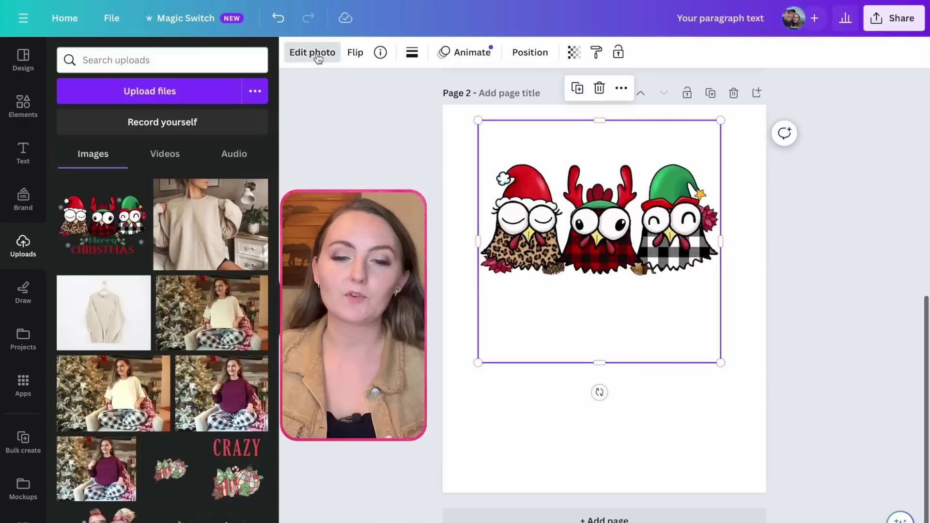
Step: Run the background remover on the page 2 chicken graphic and erase the two outer chickens with a size 61 brush
left_click(317, 57)
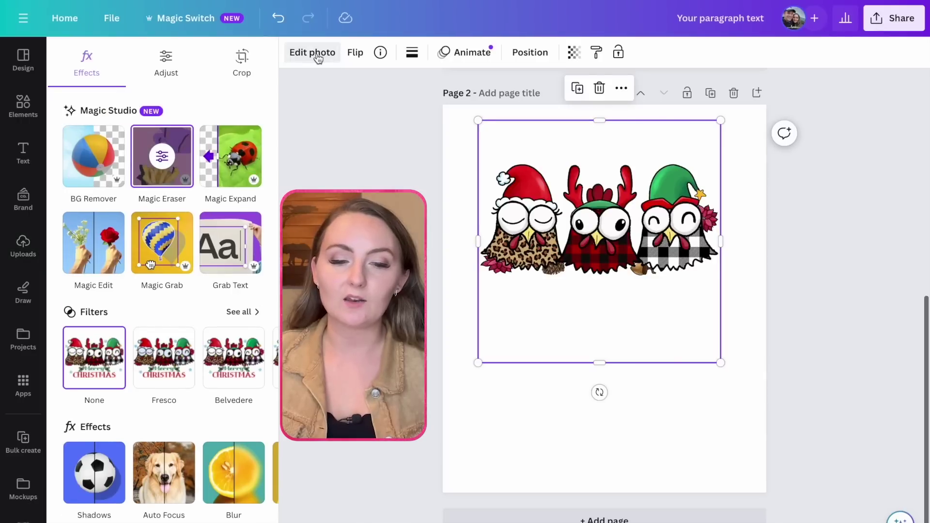
left_click(97, 163)
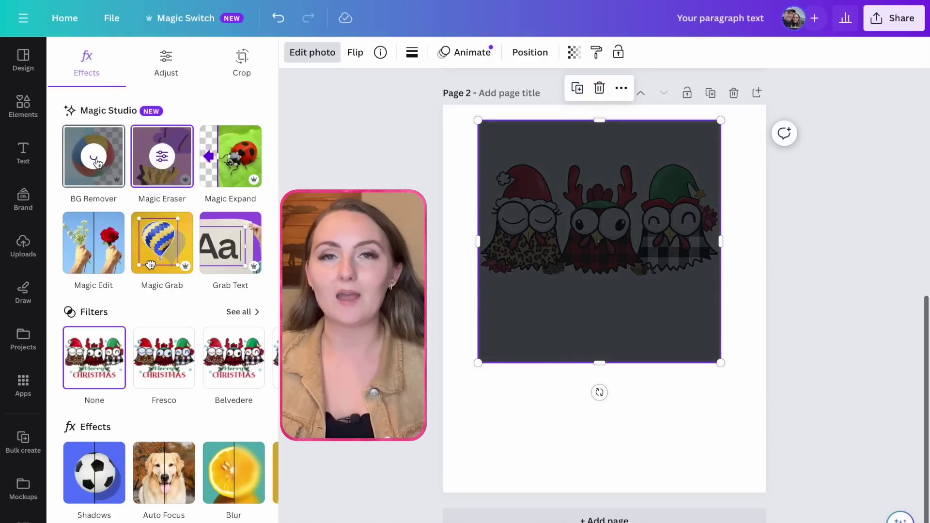
left_click(96, 160)
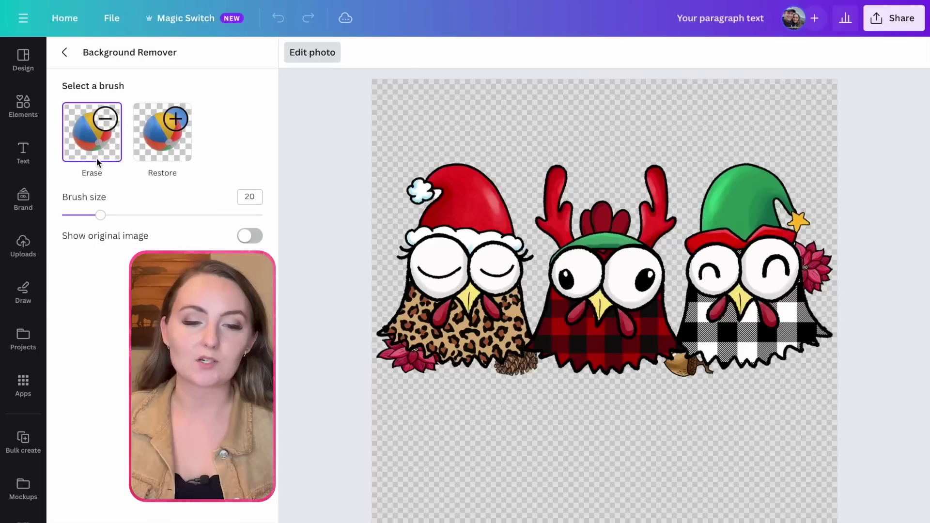
left_click_drag(100, 215, 183, 214)
mouse_move(461, 182)
left_mouse_down()
mouse_move(493, 223)
mouse_move(501, 311)
mouse_move(432, 346)
mouse_move(426, 288)
mouse_move(449, 224)
mouse_move(402, 261)
mouse_move(394, 372)
mouse_move(463, 305)
mouse_move(468, 368)
mouse_move(506, 388)
left_mouse_up()
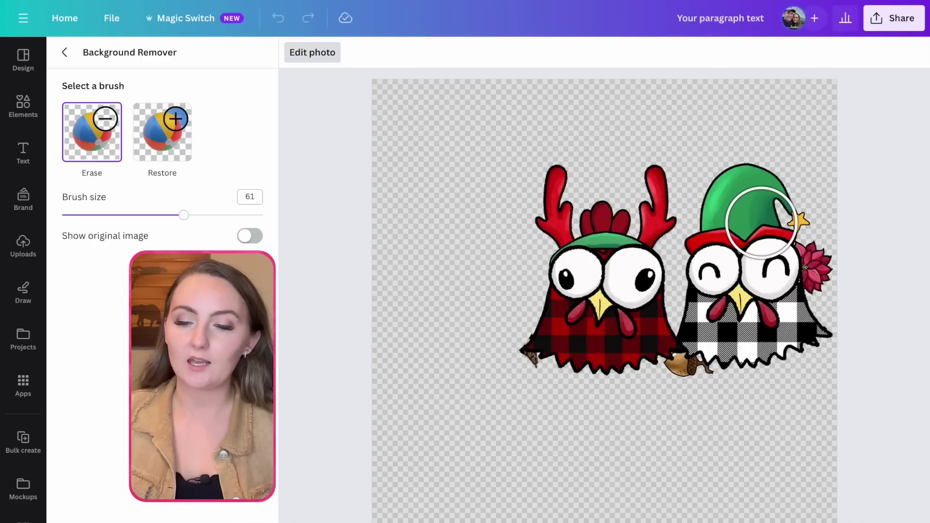
mouse_move(736, 176)
left_mouse_down()
mouse_move(712, 319)
mouse_move(764, 352)
mouse_move(812, 331)
mouse_move(766, 273)
mouse_move(766, 212)
mouse_move(794, 223)
mouse_move(814, 301)
left_mouse_up()
Step: Erase the leftover pine cone, acorn and plaid scraps beside the middle chicken, using a smaller brush for the edges
scroll(703, 371, "up", 6)
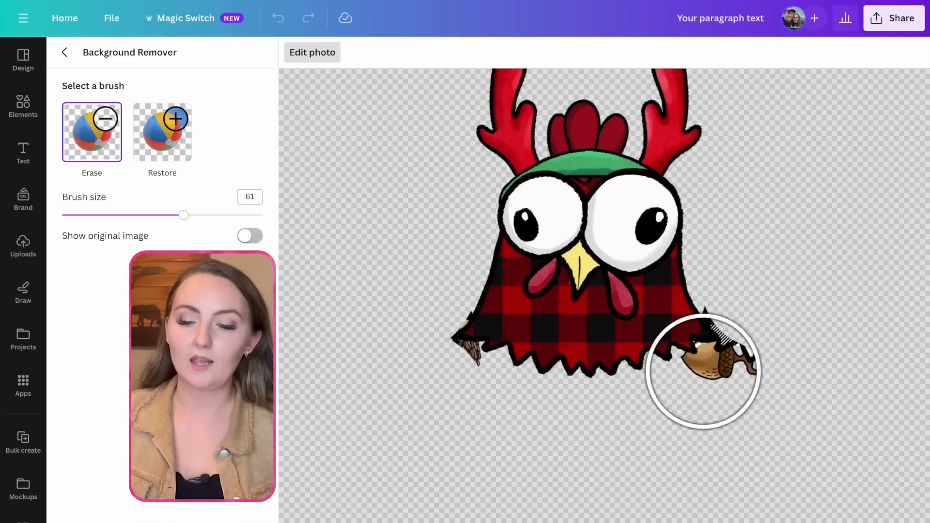
mouse_move(770, 477)
left_mouse_down()
mouse_move(806, 457)
mouse_move(834, 415)
left_mouse_up()
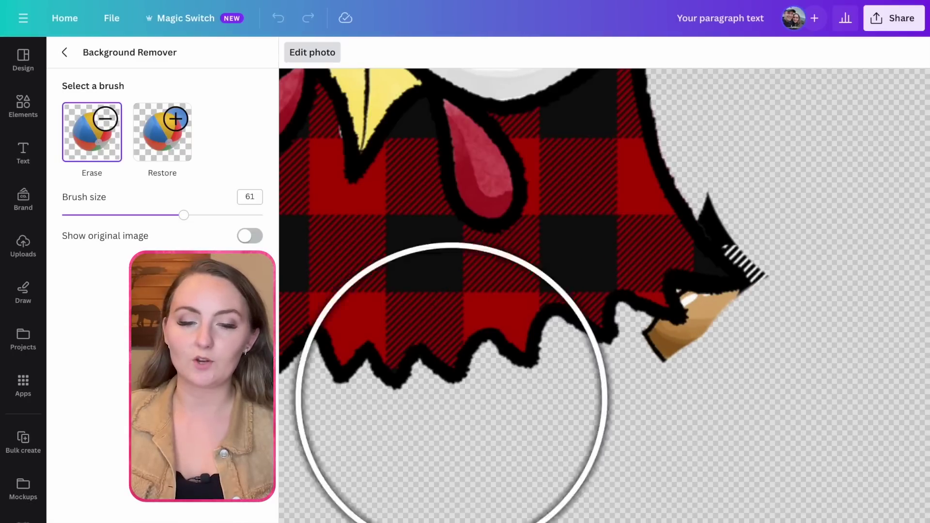
left_click_drag(183, 215, 78, 215)
left_click_drag(710, 189, 742, 235)
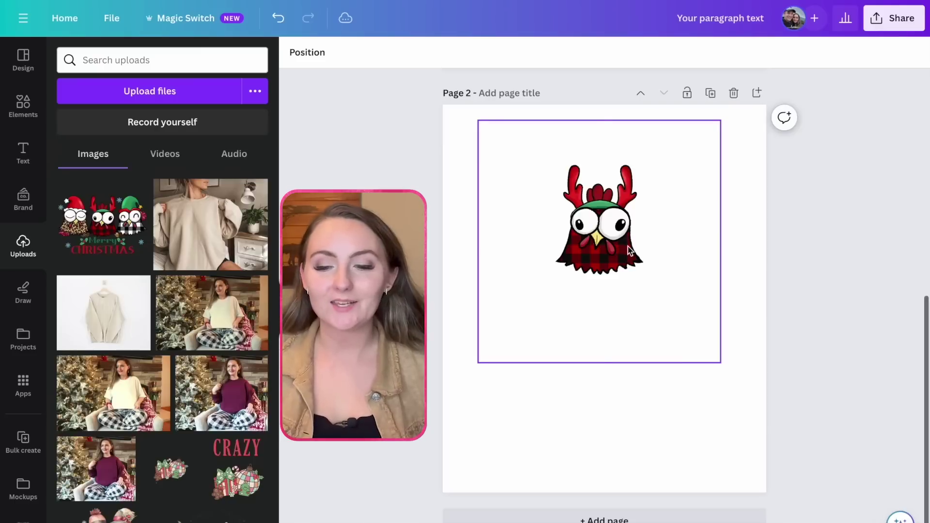
Step: Move the single chicken higher on page 2 and download the design pages as PNG files
left_click_drag(629, 250, 628, 203)
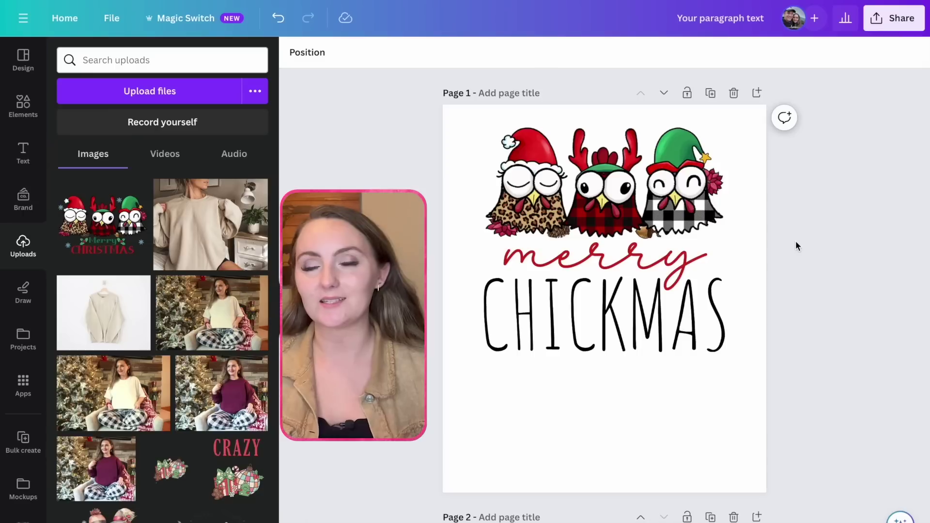
left_click(895, 22)
left_click(766, 343)
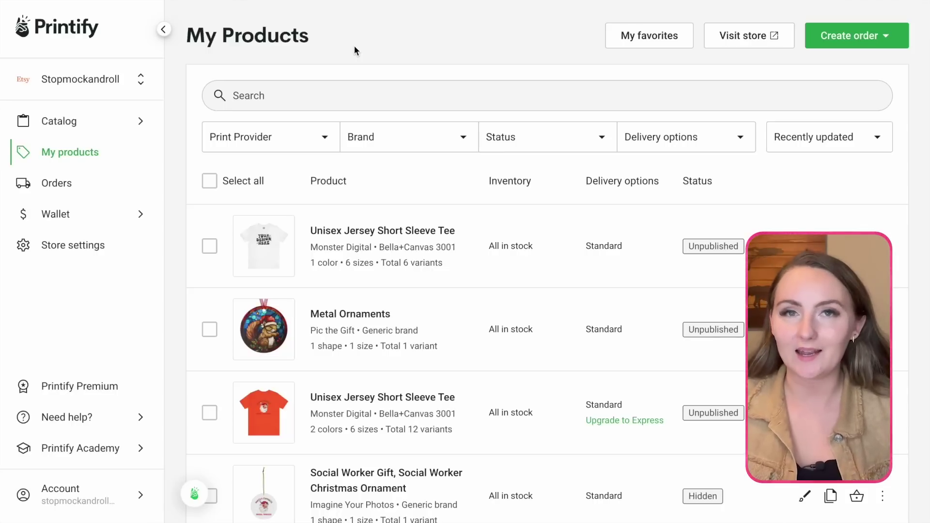
Step: Switch to Printify and search the product catalog for 18000
left_click(130, 124)
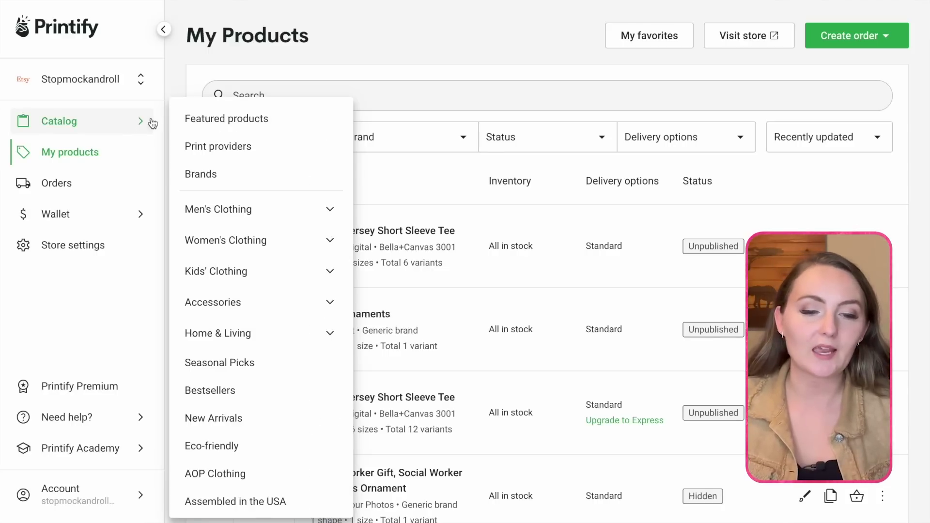
left_click(239, 117)
mouse_move(371, 154)
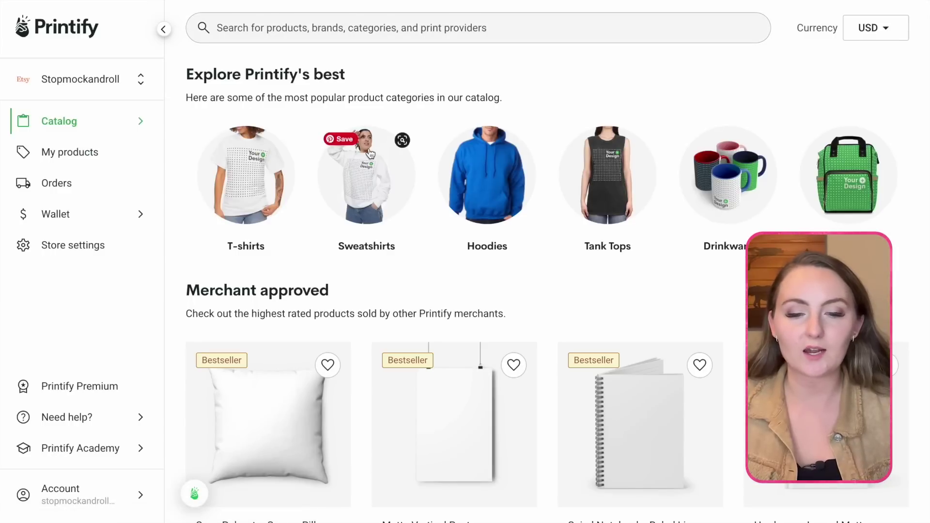
left_click(351, 25)
type("18000")
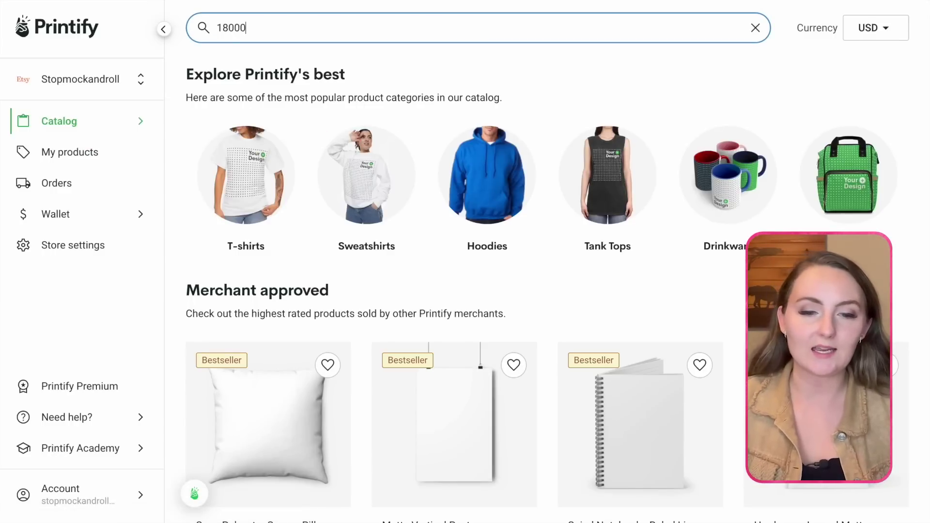
key("Return")
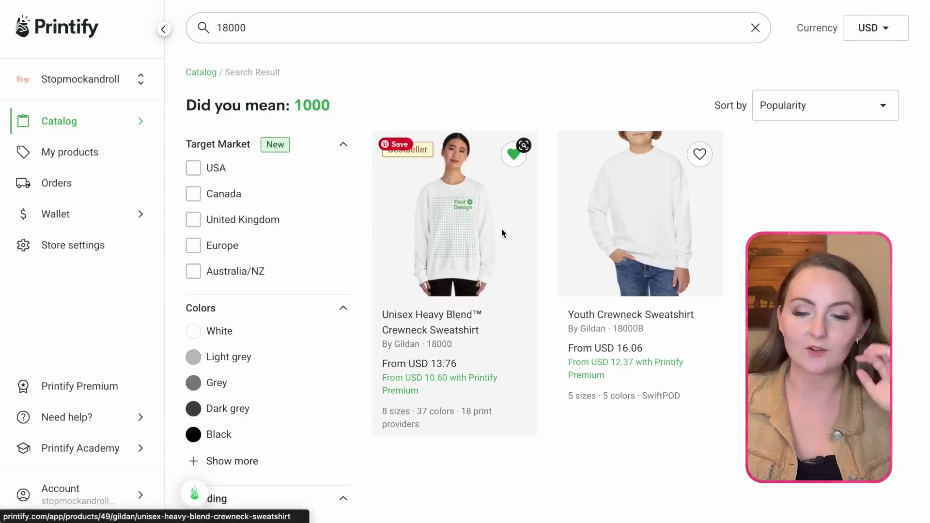
Step: Open the Gildan Unisex Heavy Blend Crewneck Sweatshirt and start designing it with SwiftPOD as the print provider
left_click(501, 229)
scroll(685, 219, "down", 6)
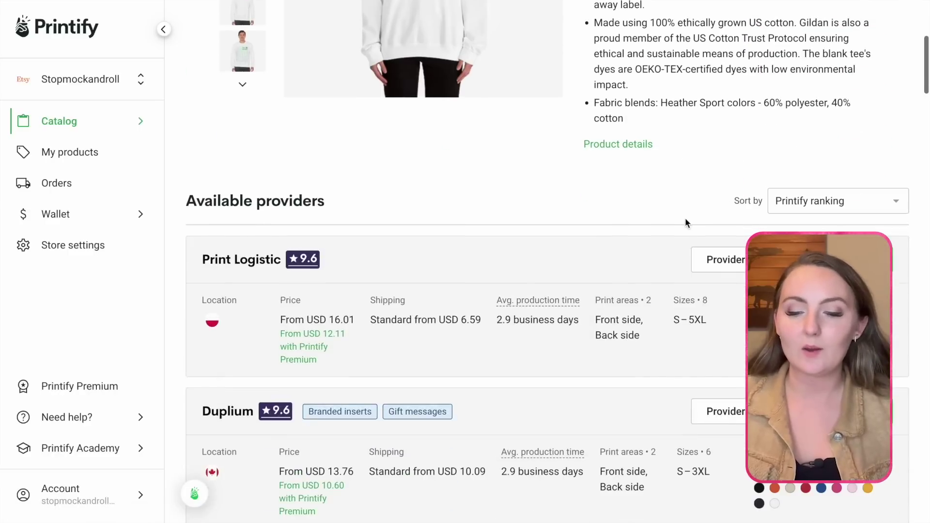
scroll(685, 221, "down", 8)
scroll(685, 222, "down", 10)
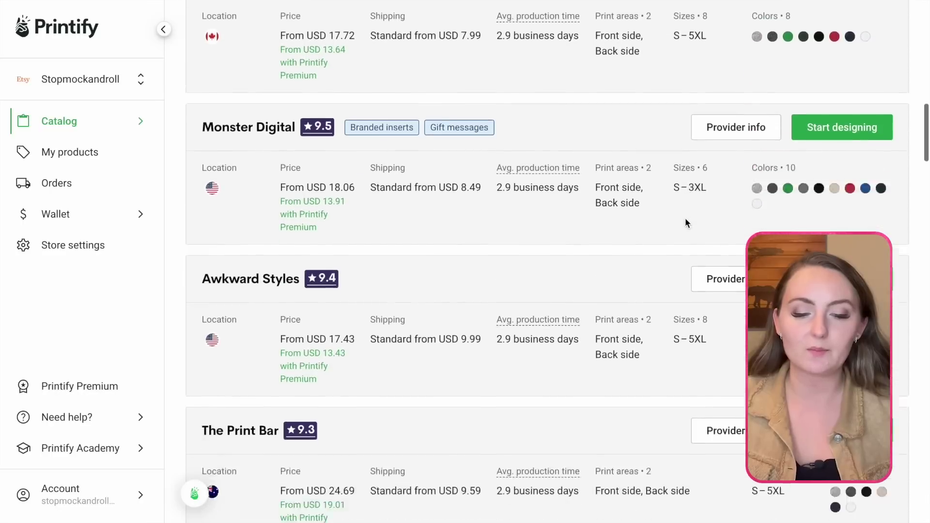
left_click(888, 202)
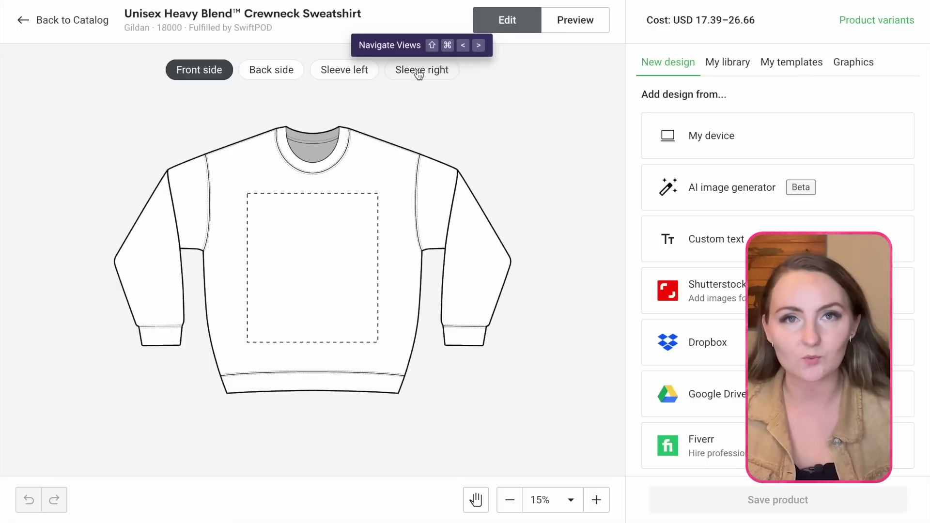
Step: Upload 1.png from the "Your paragraph text-3" folder in Downloads onto the front side of the sweatshirt
left_click(719, 135)
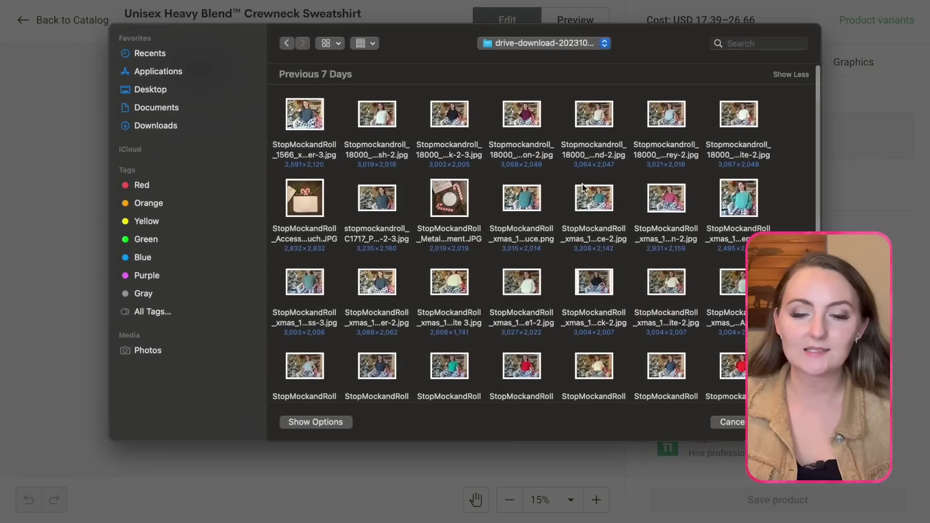
left_click(170, 128)
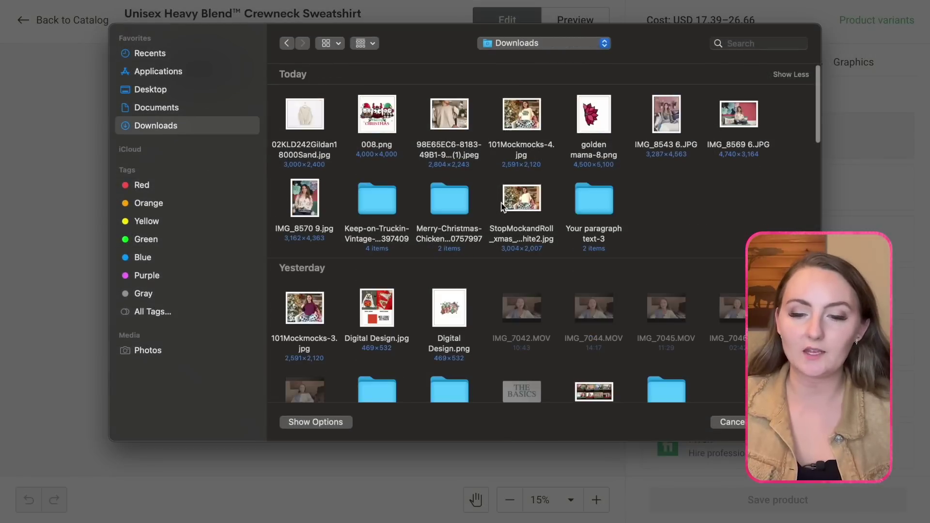
double_click(594, 196)
left_click(309, 119)
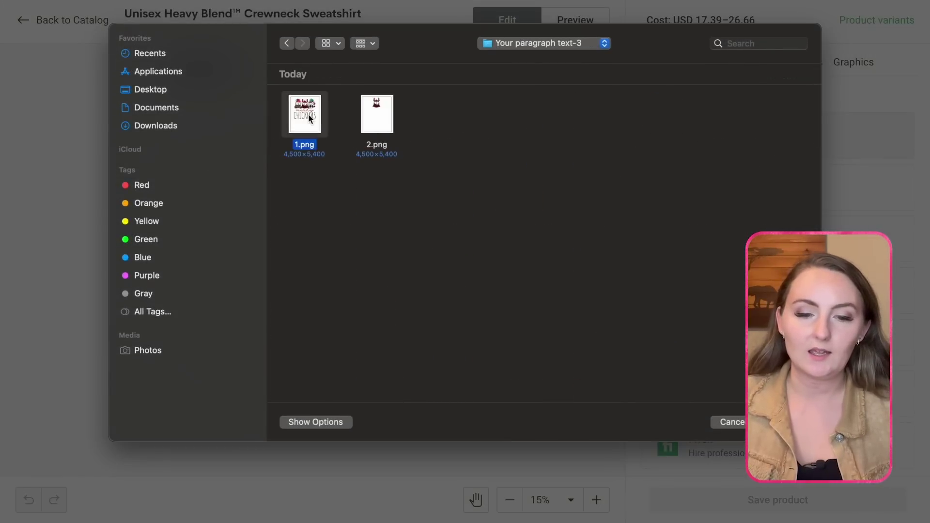
key("Return")
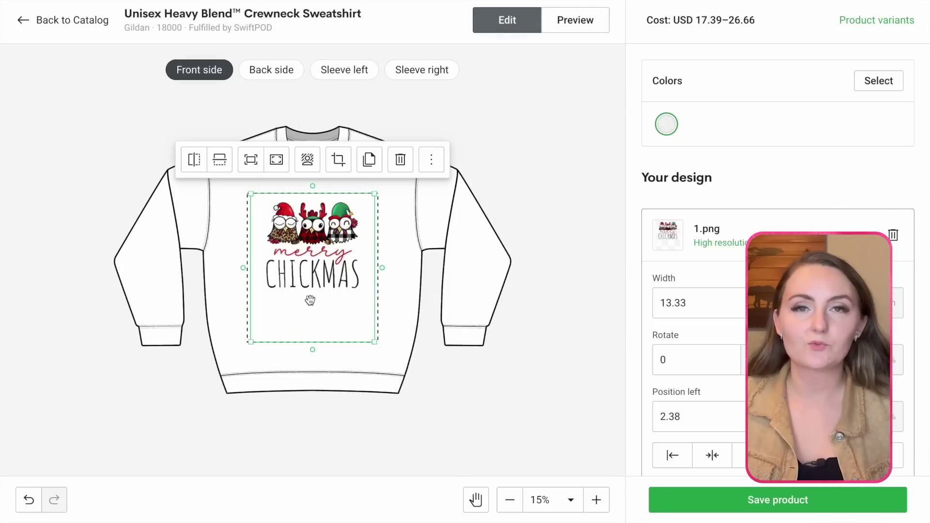
Step: Move the front design slightly higher and enlarge it to a width of about 14.61, centered across the print area
left_click_drag(310, 300, 311, 293)
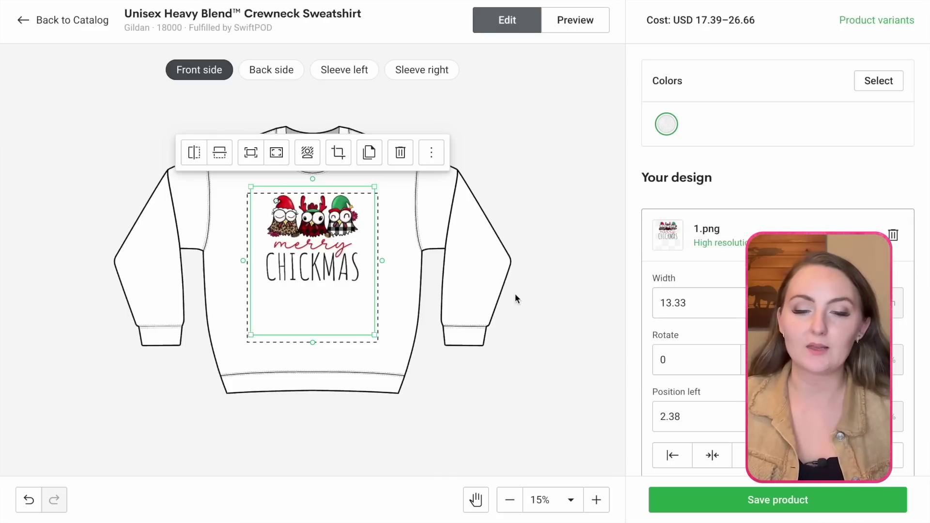
left_click_drag(376, 336, 386, 348)
left_click_drag(342, 283, 336, 284)
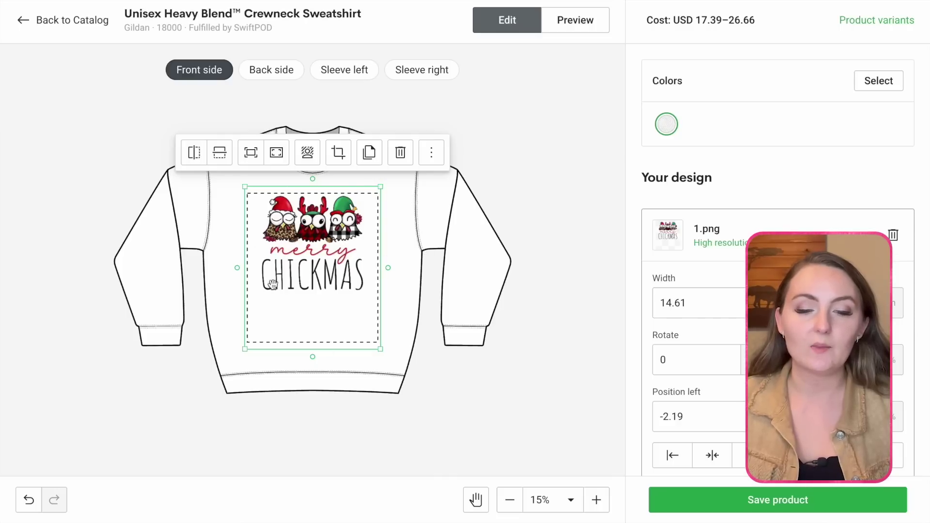
left_click(428, 268)
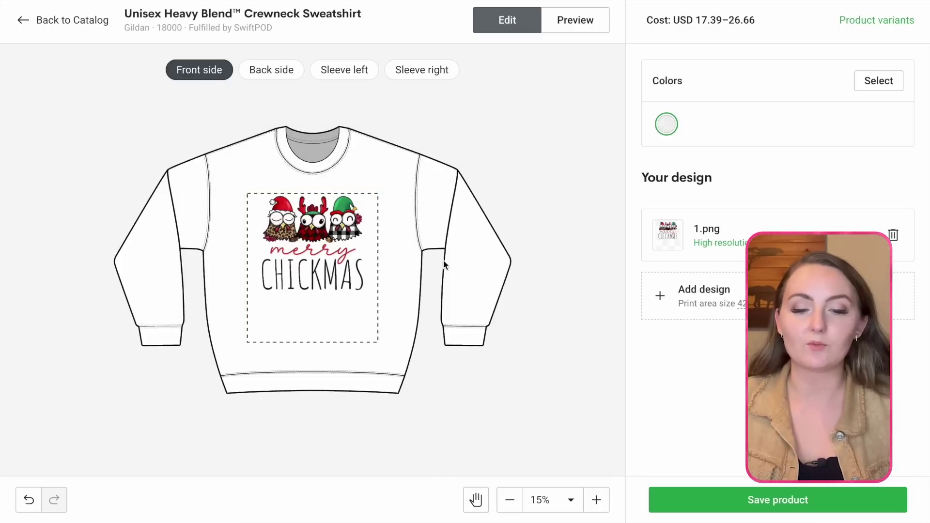
Step: Upload 2.png from the "Your paragraph text-3" folder onto the right sleeve
left_click(405, 67)
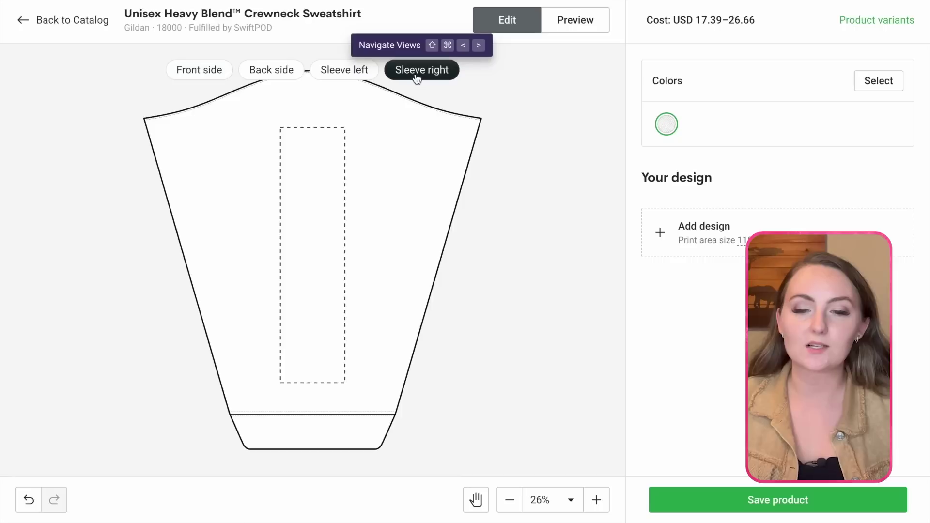
left_click(729, 236)
left_click(733, 144)
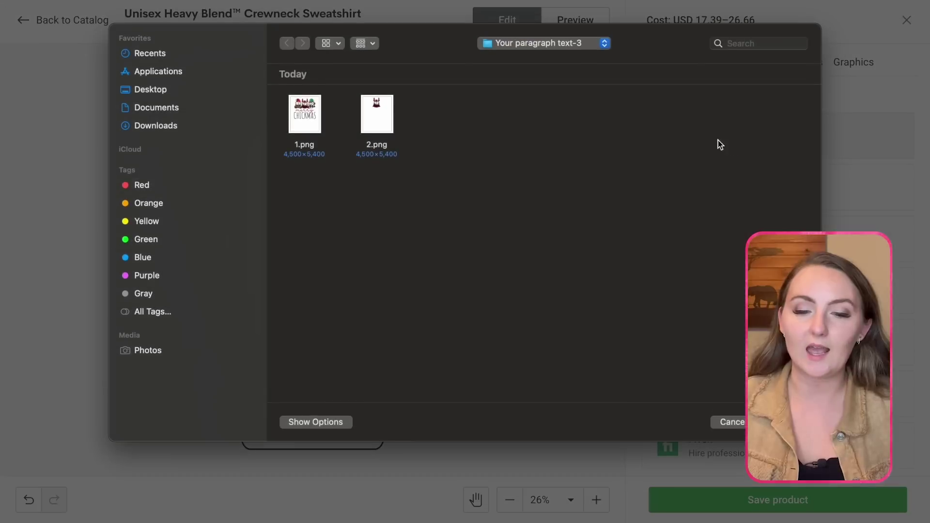
left_click(368, 120)
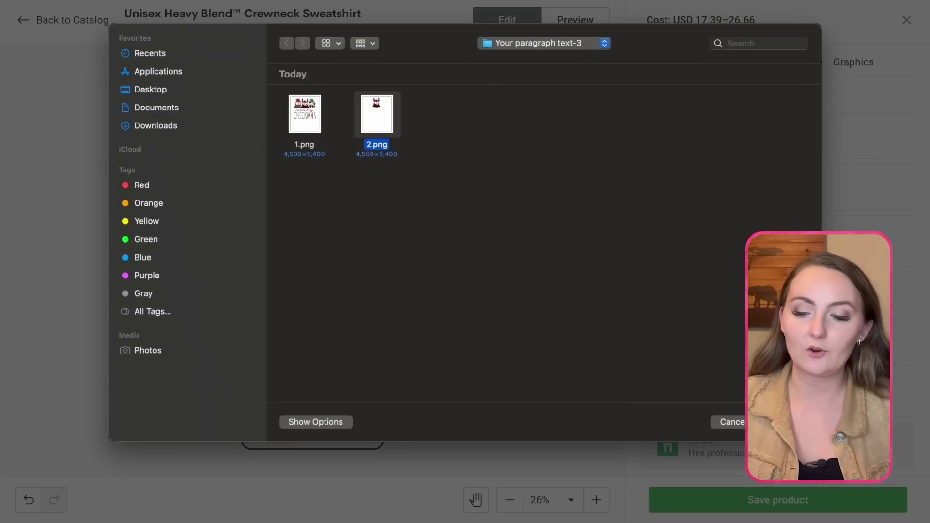
key("Return")
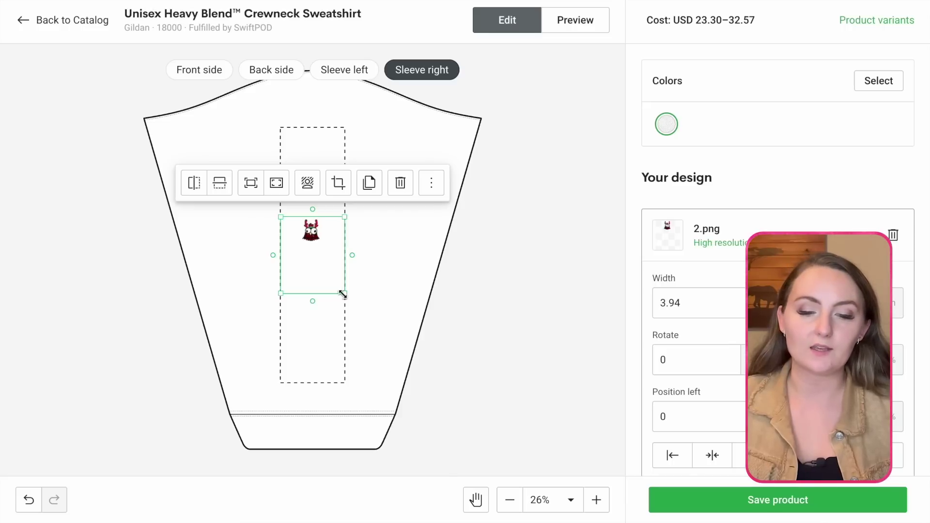
Step: Enlarge the sleeve design to a width of about 9.86 with the chicken at the cuff end of the print area, and preview the product
left_click_drag(343, 293, 418, 380)
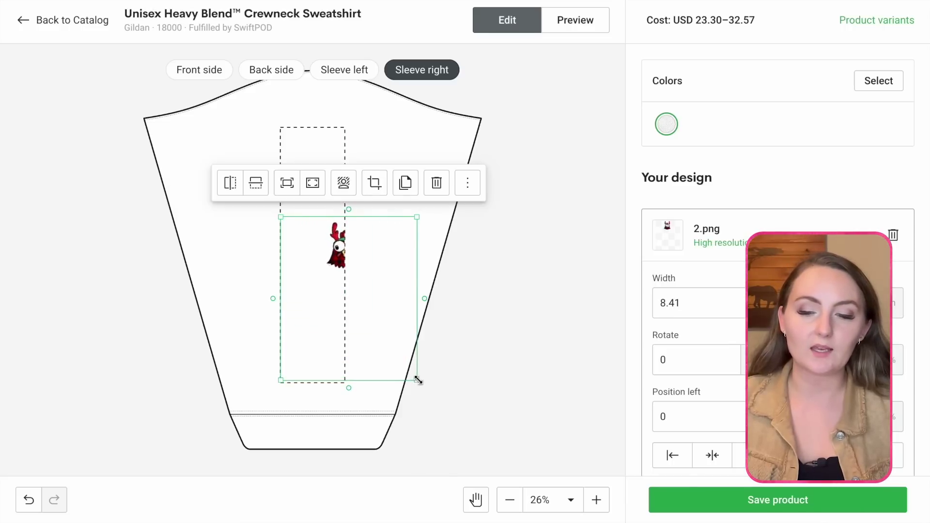
left_click_drag(353, 321, 316, 368)
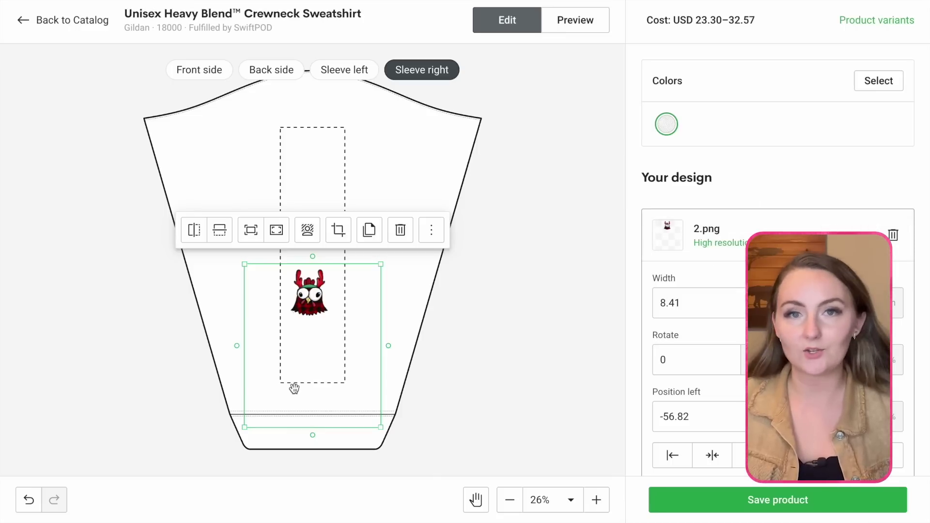
left_click_drag(241, 427, 218, 452)
left_click_drag(298, 366, 315, 412)
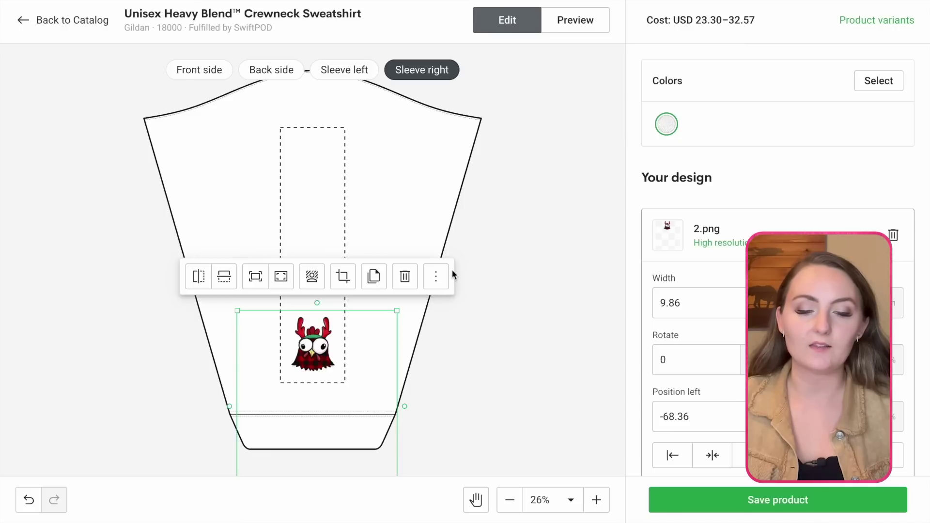
left_click(493, 227)
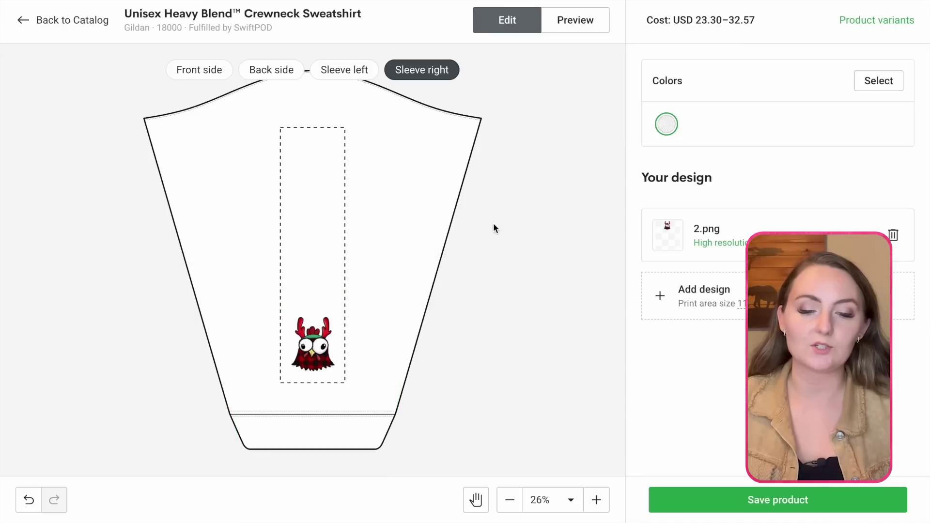
left_click(583, 30)
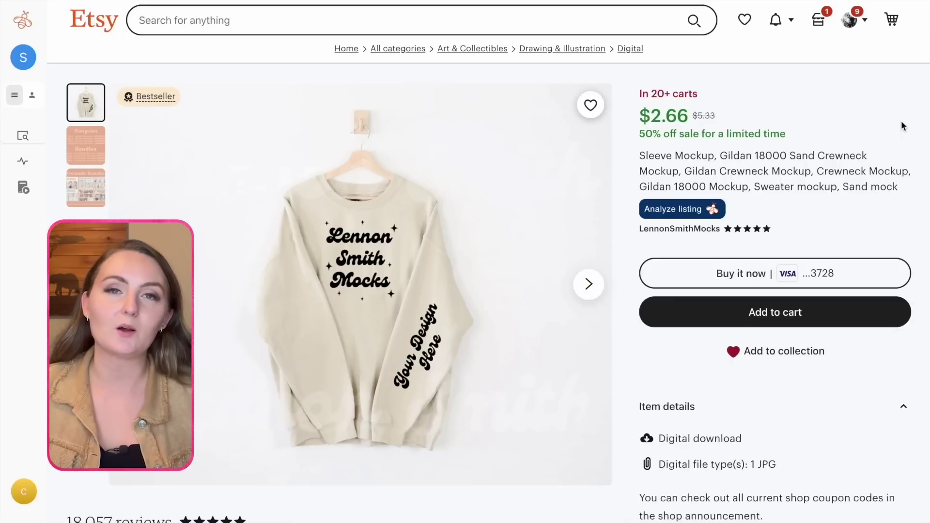
Step: On Etsy, browse the "sleeve print mockup" listings for Gildan 18000 sweatshirt mockups
scroll(902, 126, "down", 1)
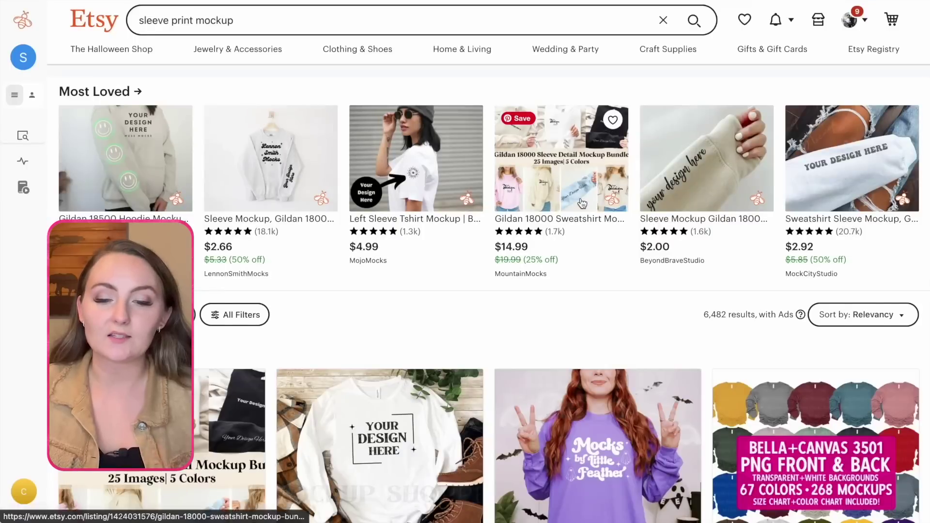
scroll(582, 203, "down", 10)
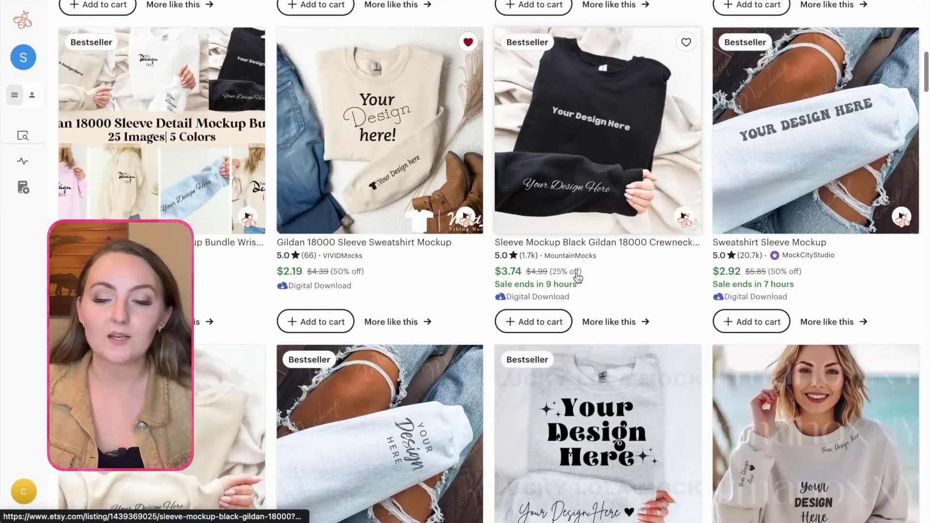
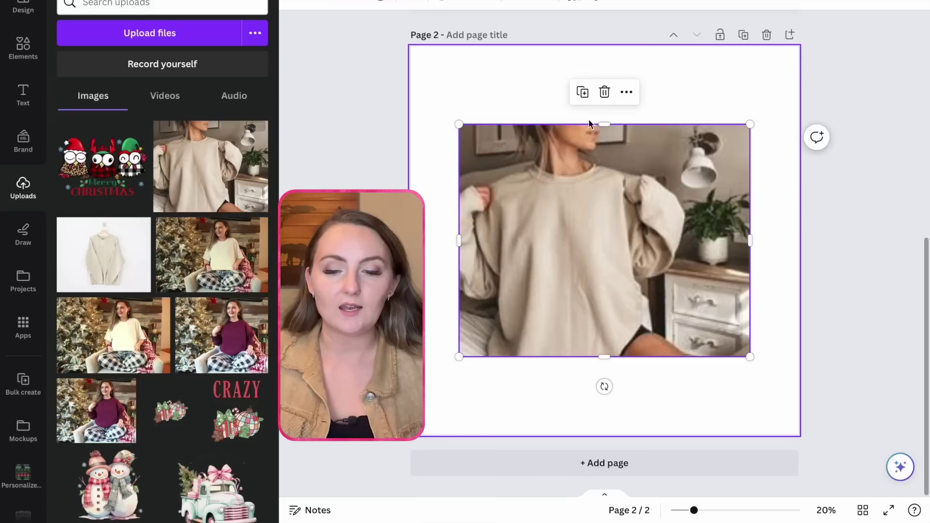
Step: Set the beige sweatshirt model photo as page 2's background and shift its crop so the photo's left edge meets the page edge
right_click(617, 225)
left_click(824, 249)
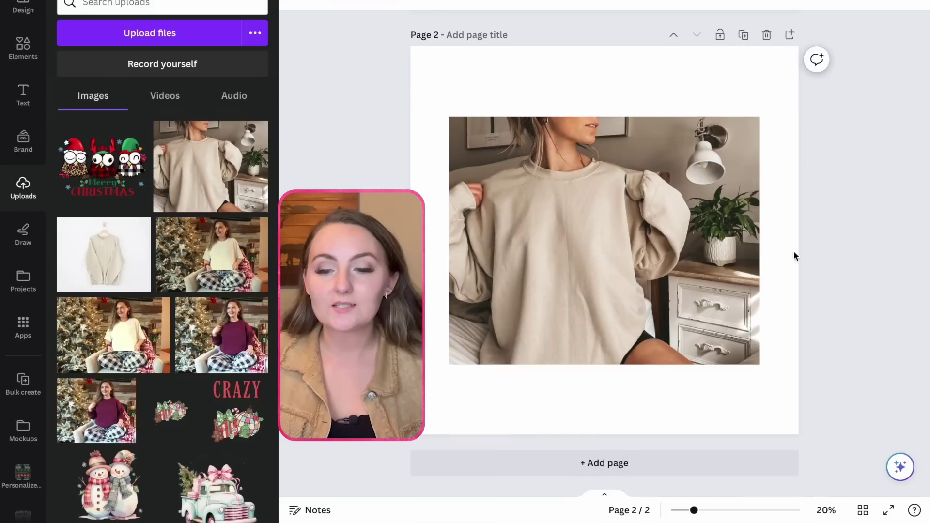
right_click(670, 223)
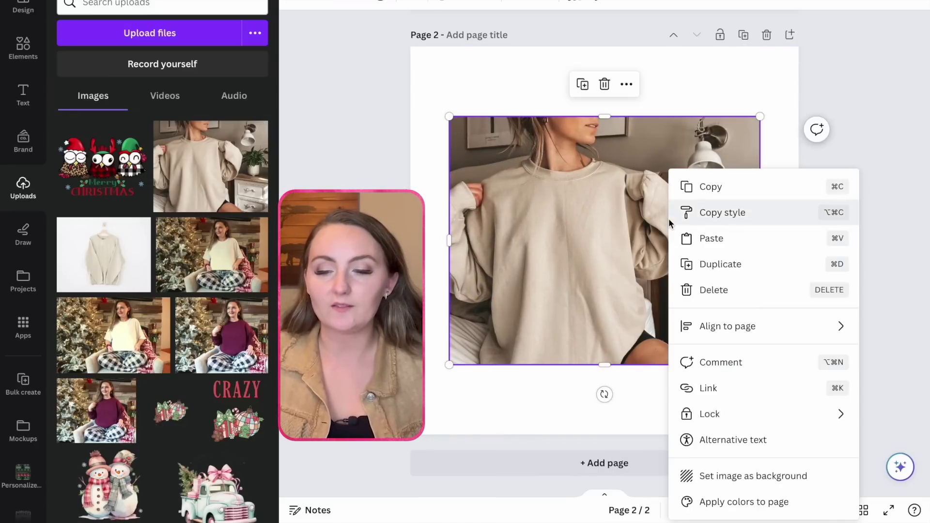
left_click(717, 480)
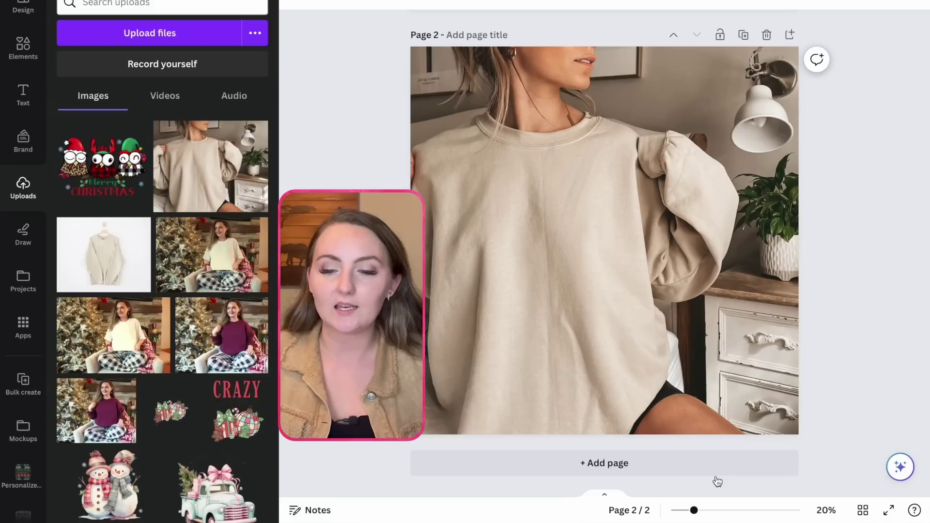
double_click(693, 274)
left_click_drag(692, 272, 749, 271)
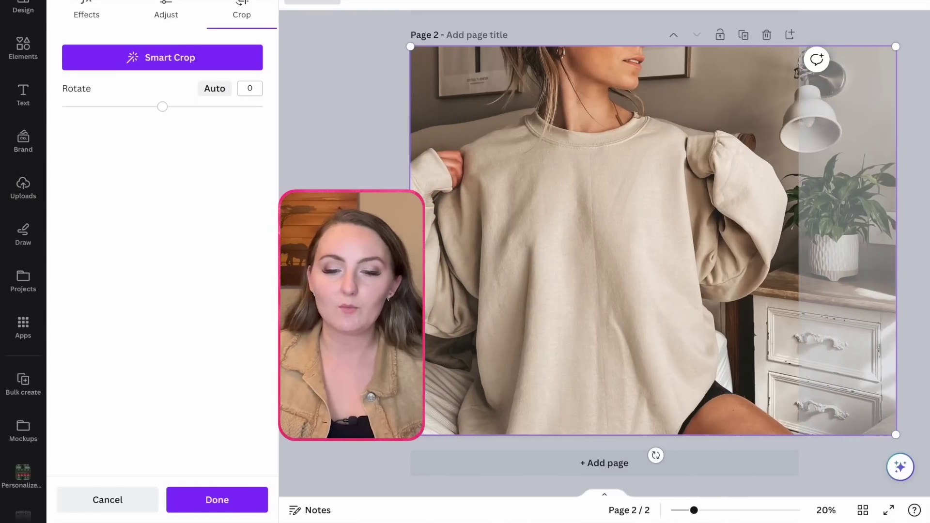
key("Return")
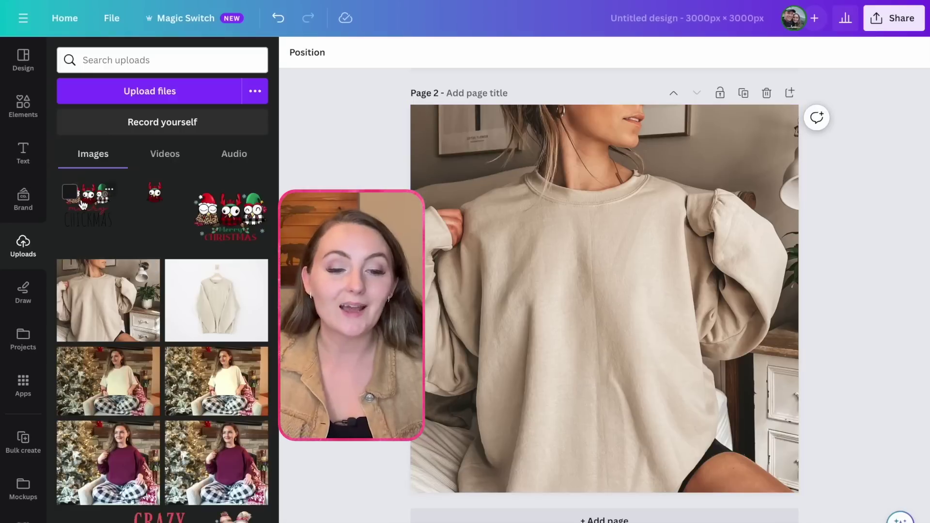
Step: Add the uploaded "merry CHICKMAS" design to page 2, shrink it, and place it on the sweatshirt's chest
left_click(87, 210)
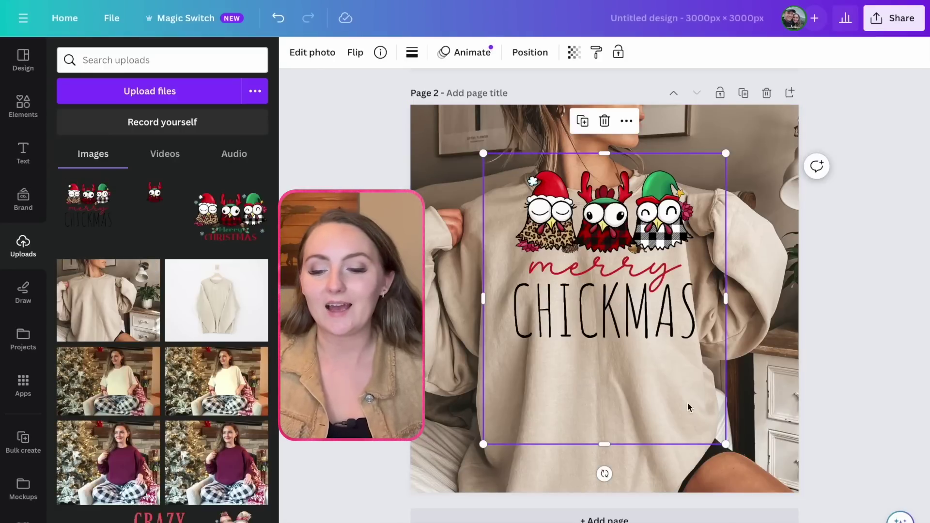
left_click_drag(725, 444, 652, 352)
left_click_drag(598, 232, 616, 301)
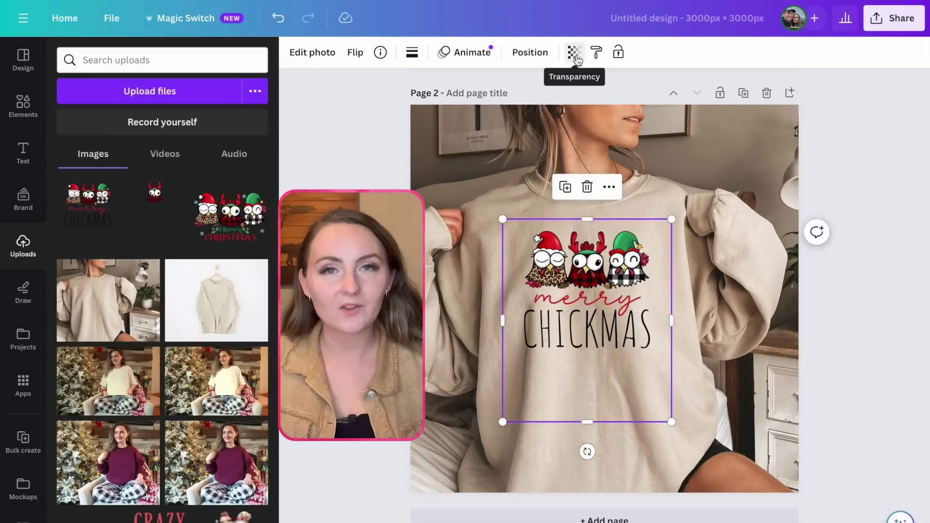
Step: Lower the front design's transparency value slightly below 100 so it blends into the fabric
left_click(574, 53)
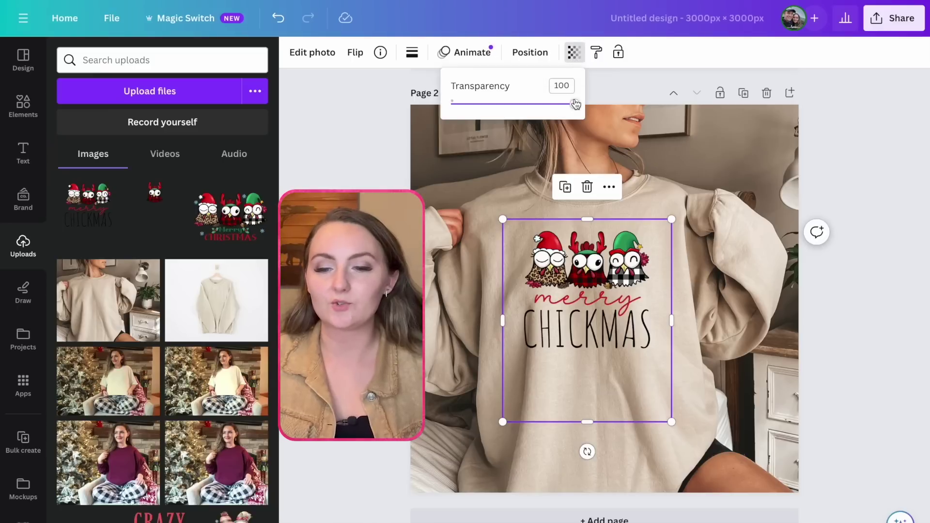
left_click_drag(576, 109, 554, 113)
left_click(667, 345)
left_click(717, 380)
Step: Enlarge the front design slightly and position it centered on the chest below the neckline
left_click(622, 353)
left_click_drag(671, 421, 690, 444)
mouse_move(622, 347)
left_mouse_down()
mouse_move(610, 342)
mouse_move(610, 319)
mouse_move(610, 341)
left_mouse_up()
left_click(713, 378)
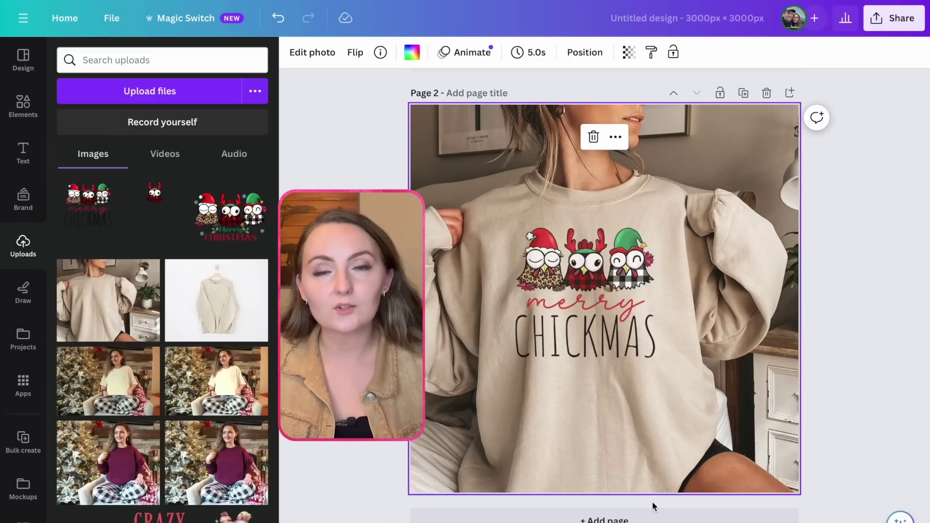
left_click(590, 426)
left_click_drag(591, 426, 591, 405)
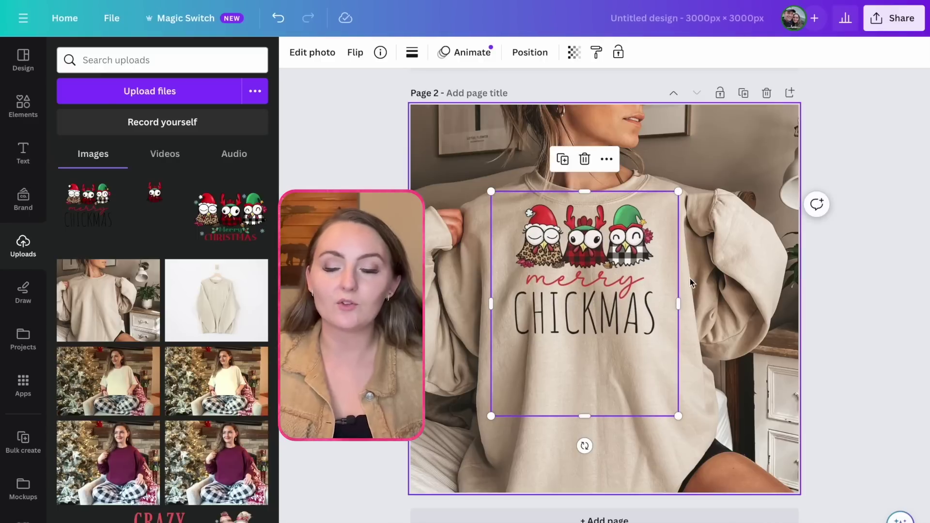
left_click_drag(627, 296, 630, 321)
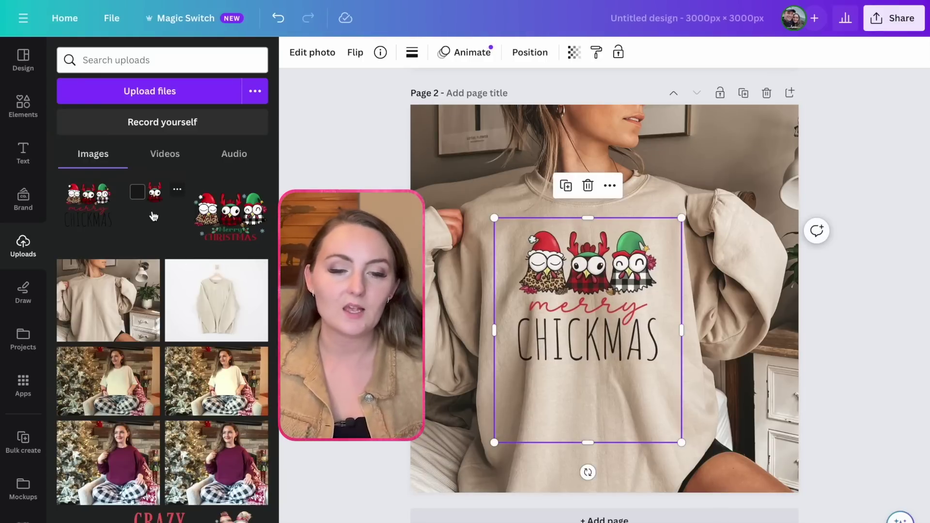
Step: Add the uploaded single reindeer chicken over the raised sleeve on page 2 and crop away its empty margins
left_click_drag(154, 216, 741, 244)
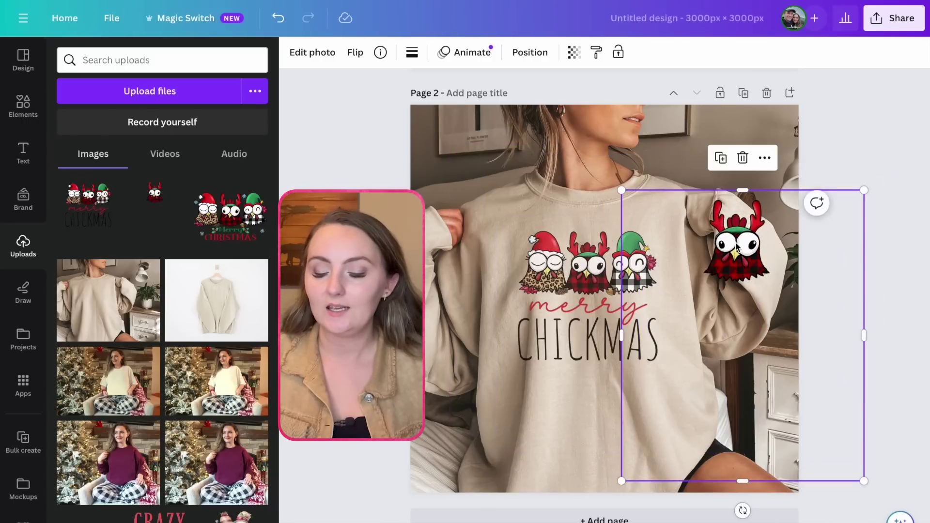
left_click_drag(742, 481, 742, 291)
left_click_drag(865, 242, 784, 242)
left_click_drag(622, 242, 692, 242)
Step: Rotate the chicken so its antlers point away from the cuff, shrink it, and place it on the raised sleeve near the cuff
left_click_drag(737, 321, 678, 205)
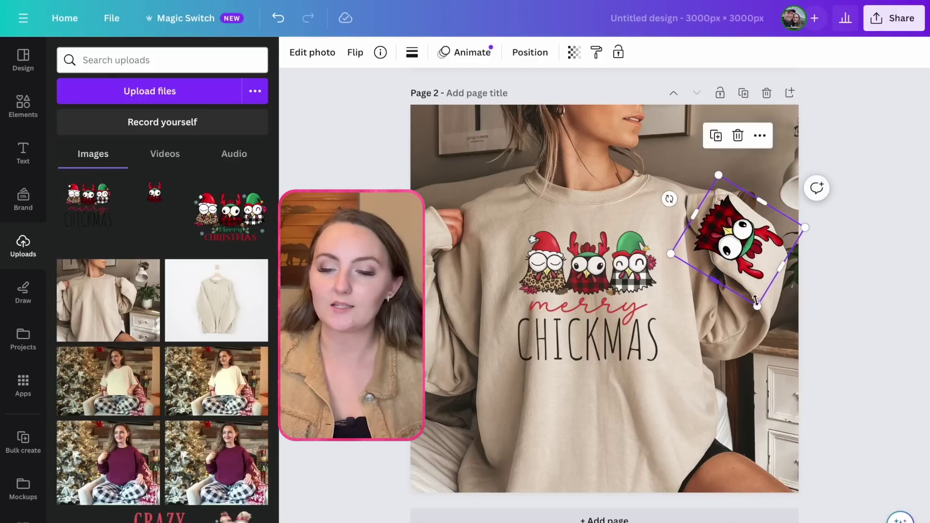
left_click_drag(756, 306, 748, 249)
left_click_drag(732, 215, 753, 247)
left_click_drag(762, 282, 761, 275)
left_click_drag(756, 240, 750, 231)
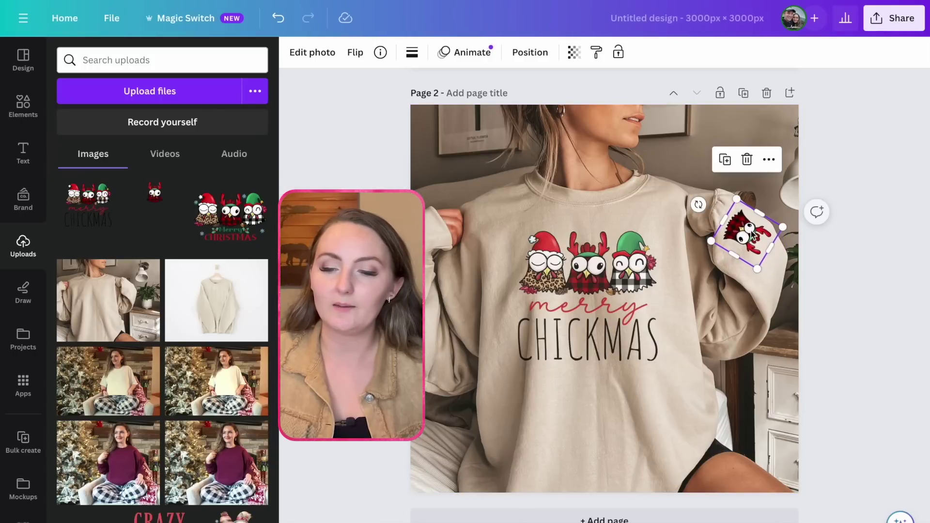
Step: Lower the sleeve chicken's transparency value slightly below 100 to match the front design
left_click(574, 52)
left_click_drag(575, 108, 554, 110)
left_click(826, 309)
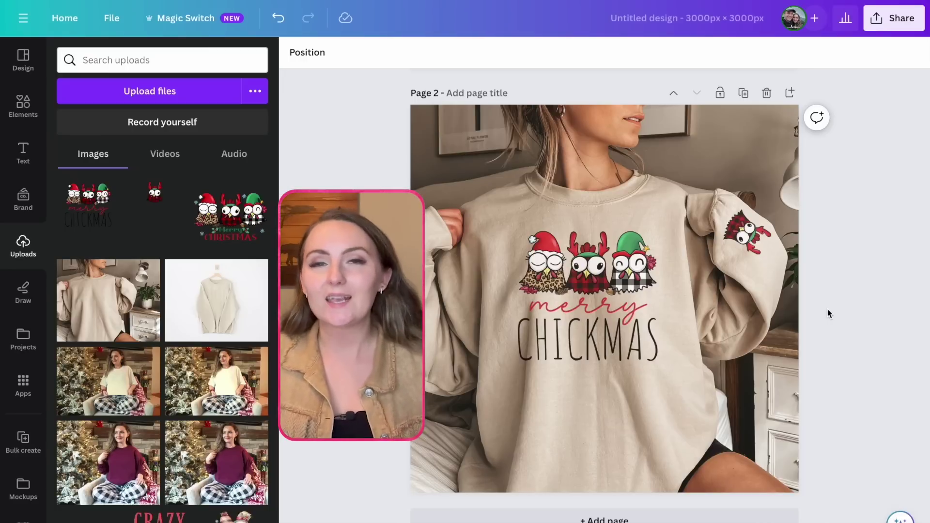
Step: Duplicate the front design, move the copy to page 1, and shrink it to fit the hanging sweatshirt's chest
left_click(664, 329)
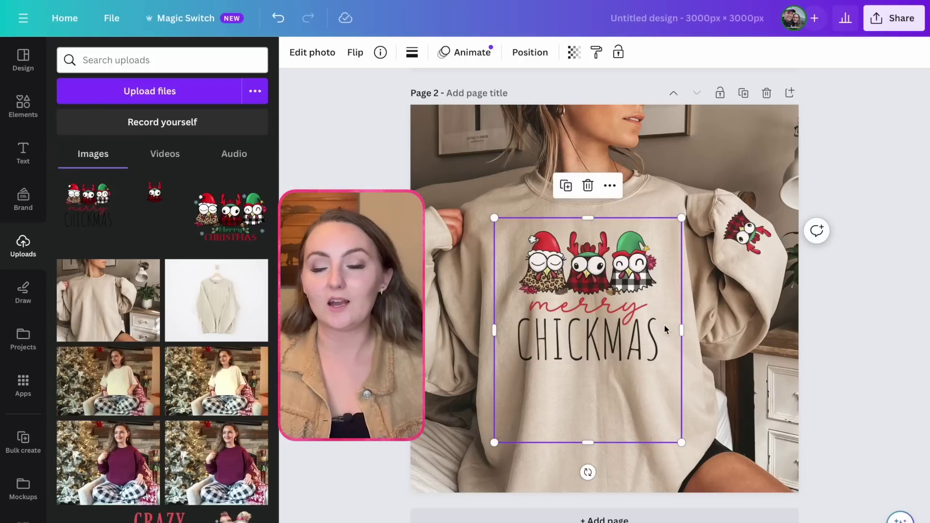
left_click(566, 187)
left_click_drag(632, 255, 620, 122)
scroll(630, 194, "down", 1)
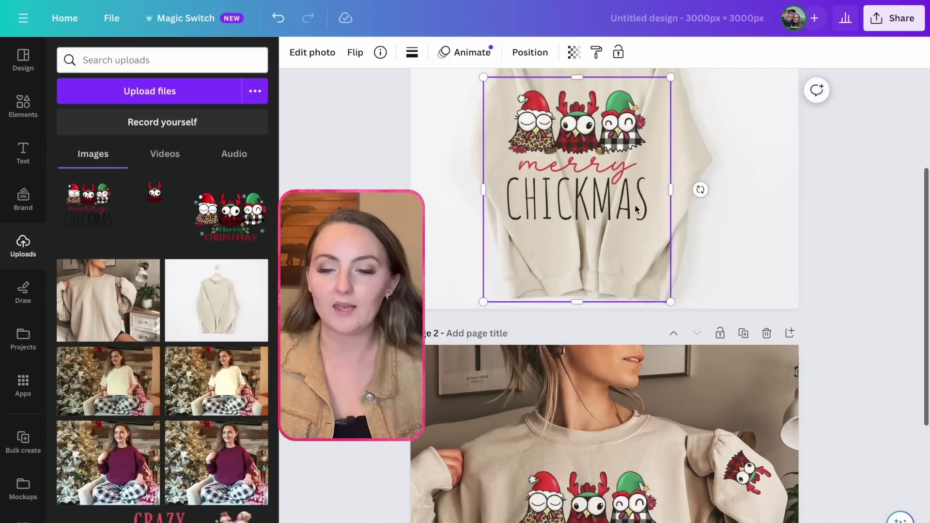
scroll(636, 208, "up", 3)
left_click_drag(670, 406, 624, 344)
left_click_drag(555, 266, 589, 232)
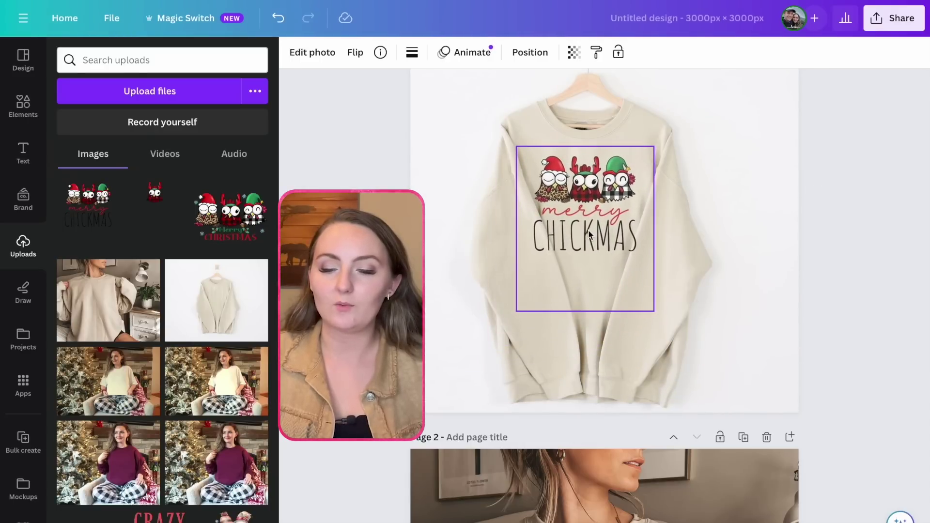
Step: Duplicate the hanging sweatshirt photo on page 1 and remove the copy's background with BG Remover
left_click(691, 257)
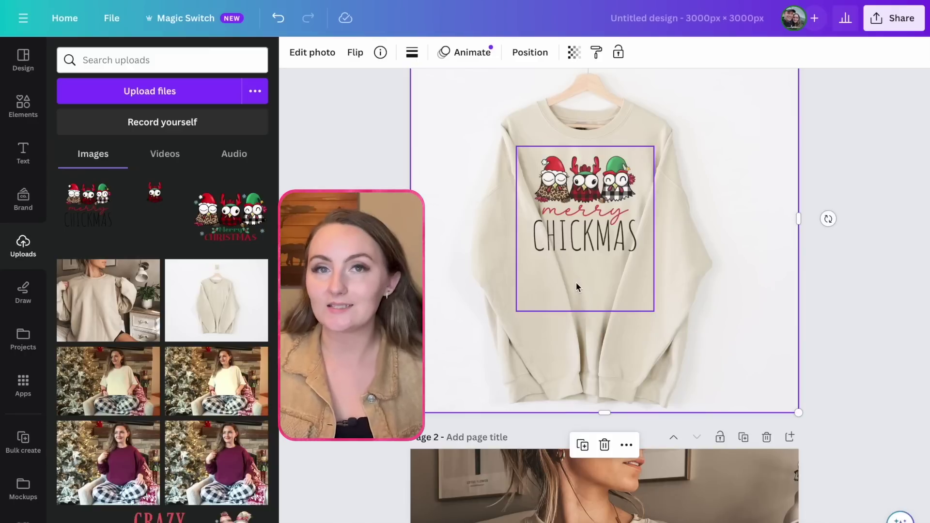
right_click(705, 275)
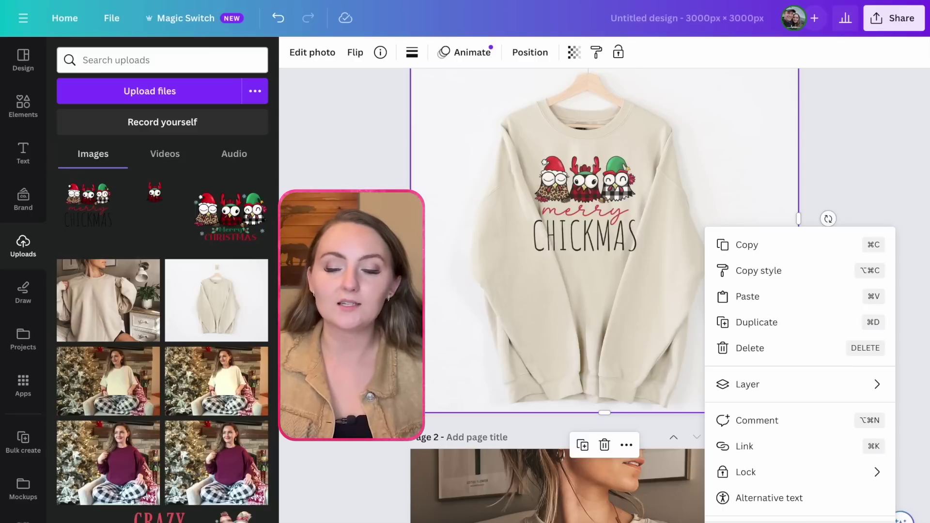
left_click(756, 325)
scroll(683, 213, "up", 1)
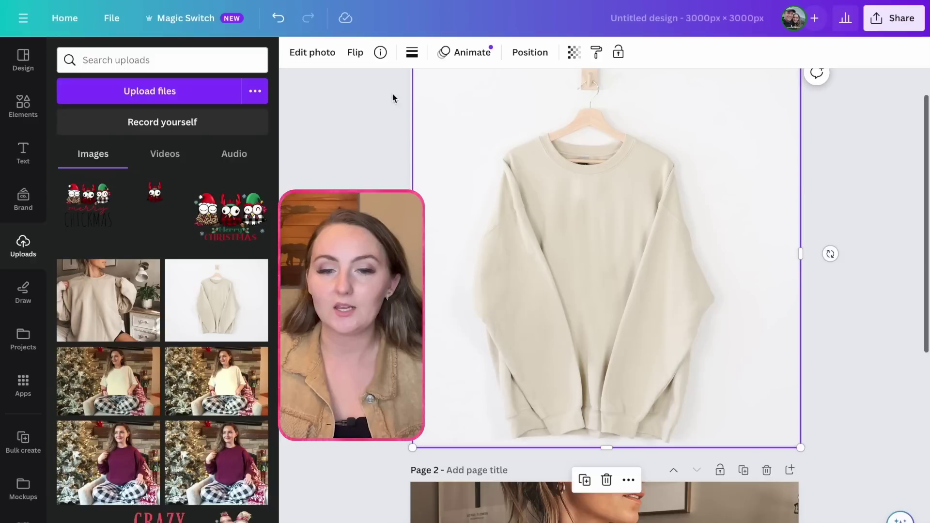
left_click(323, 57)
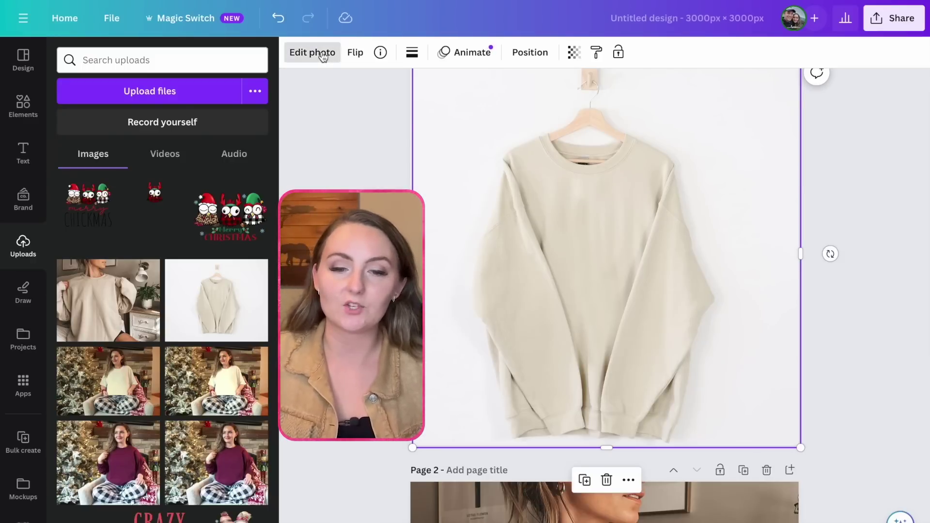
left_click(88, 159)
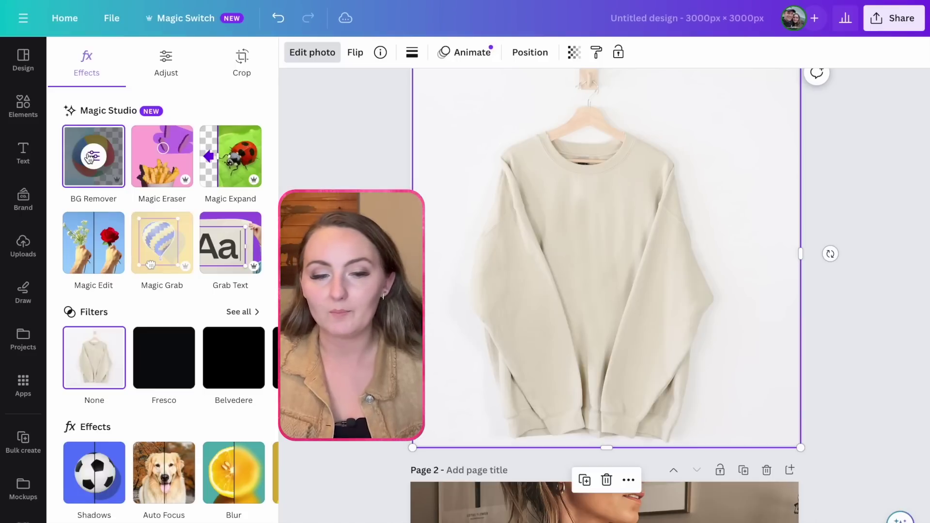
Step: Erase the torso between the sleeves from the cutout with a size 47 brush, and align the cutout with the original photo
left_click(92, 156)
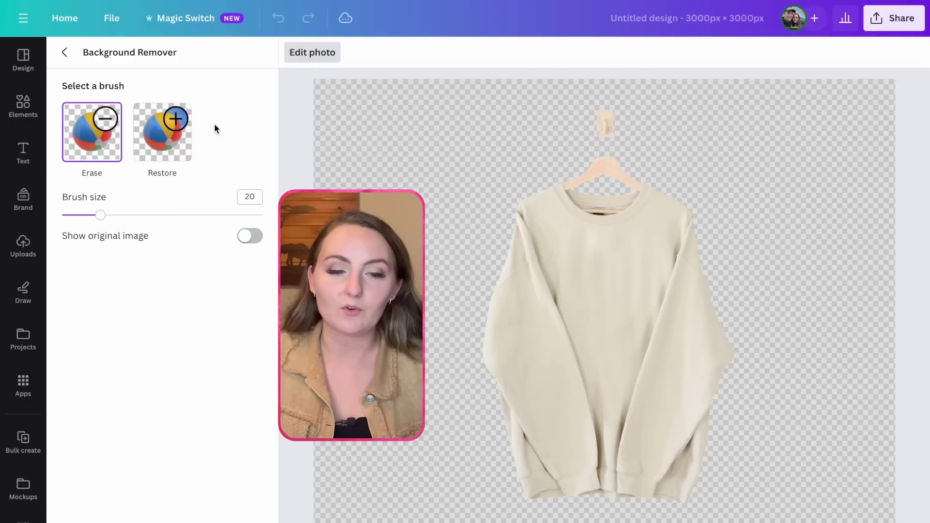
left_click_drag(100, 214, 155, 214)
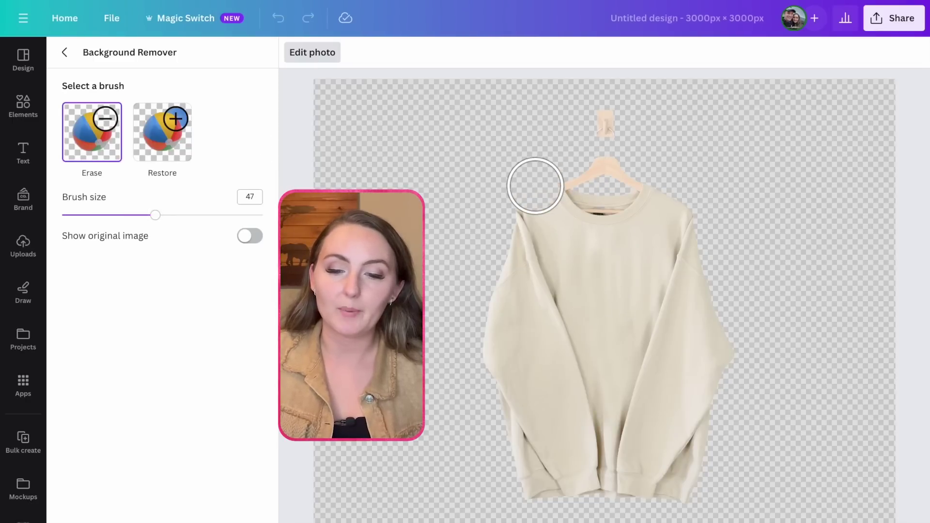
left_click_drag(556, 224, 609, 373)
mouse_move(609, 375)
left_mouse_down()
mouse_move(661, 219)
mouse_move(650, 215)
mouse_move(612, 273)
mouse_move(590, 190)
mouse_move(602, 239)
left_mouse_up()
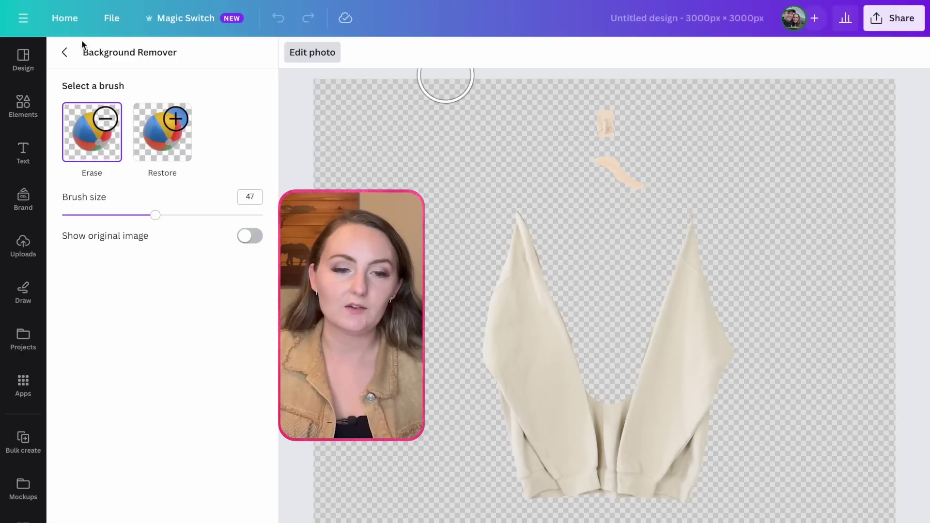
left_click(71, 54)
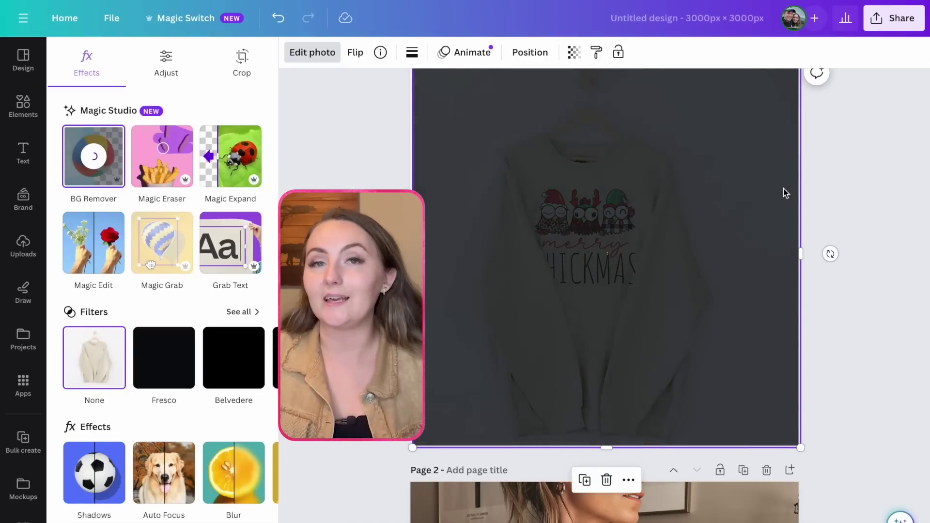
scroll(783, 193, "up", 1)
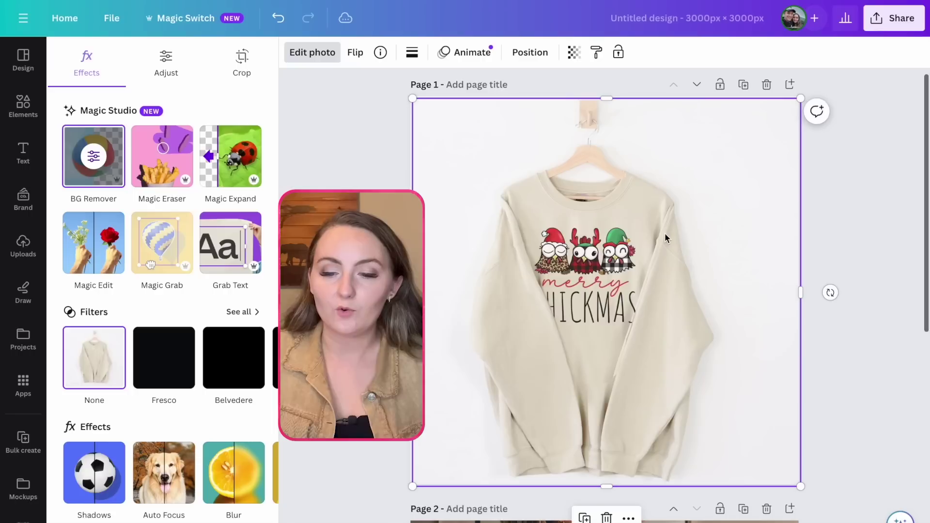
left_click_drag(664, 237, 662, 233)
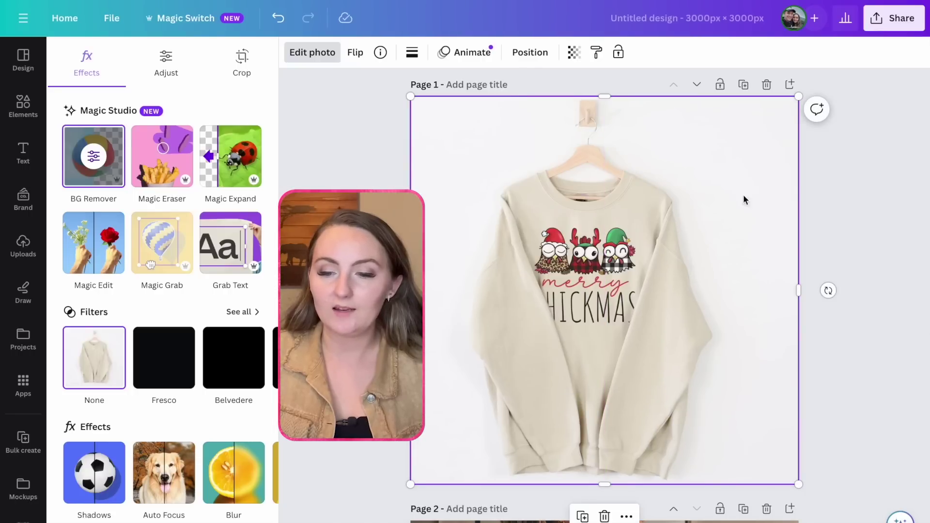
Step: Review the stacking order of the sleeve cutout, front design and sweatshirt photo layers on page 1
left_click(530, 52)
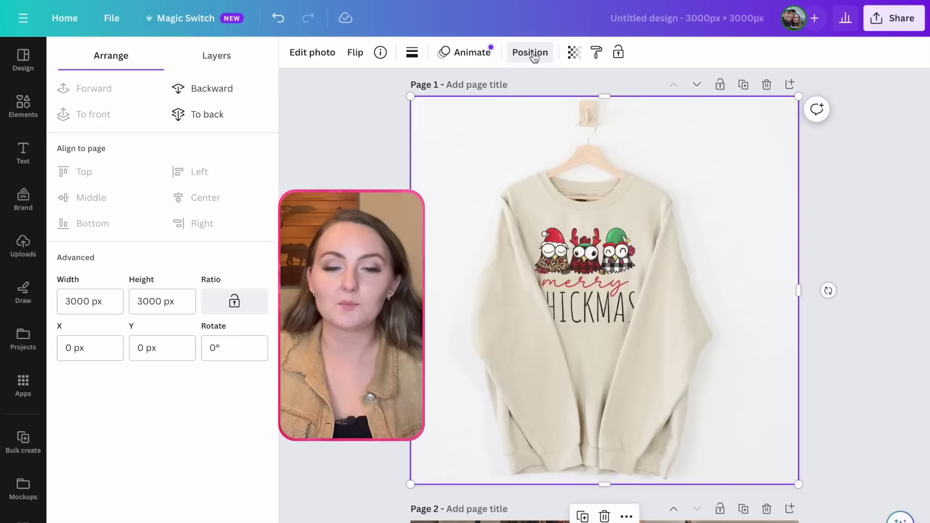
left_click(226, 58)
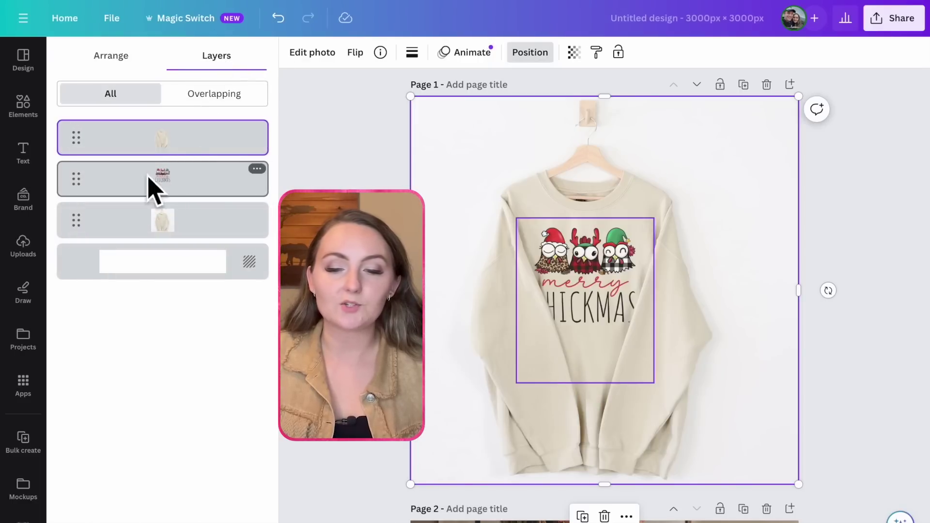
mouse_move(166, 180)
left_mouse_down()
mouse_move(160, 133)
mouse_move(167, 192)
left_mouse_up()
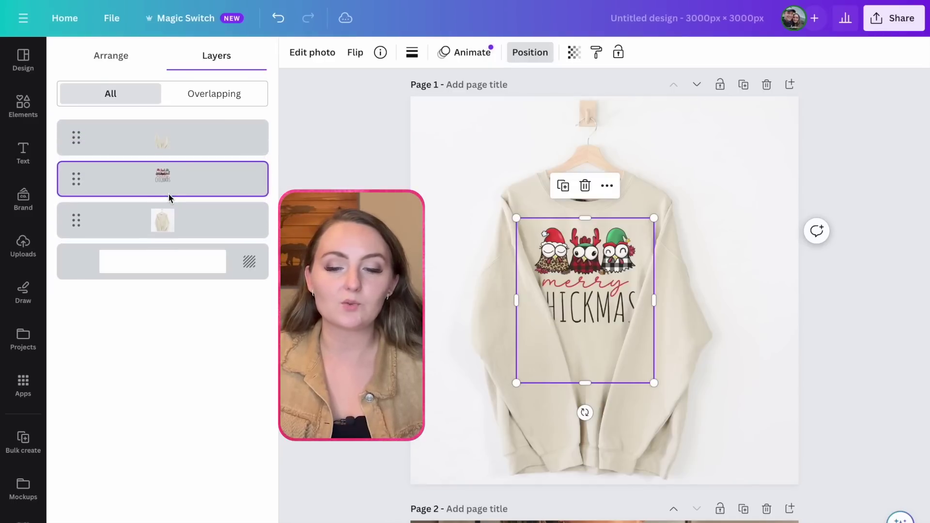
left_click(737, 260)
Step: Copy the sleeve chicken from page 2 to page 1, rotate it upright, and place it above the cuff of the image-left sleeve
scroll(736, 264, "down", 6)
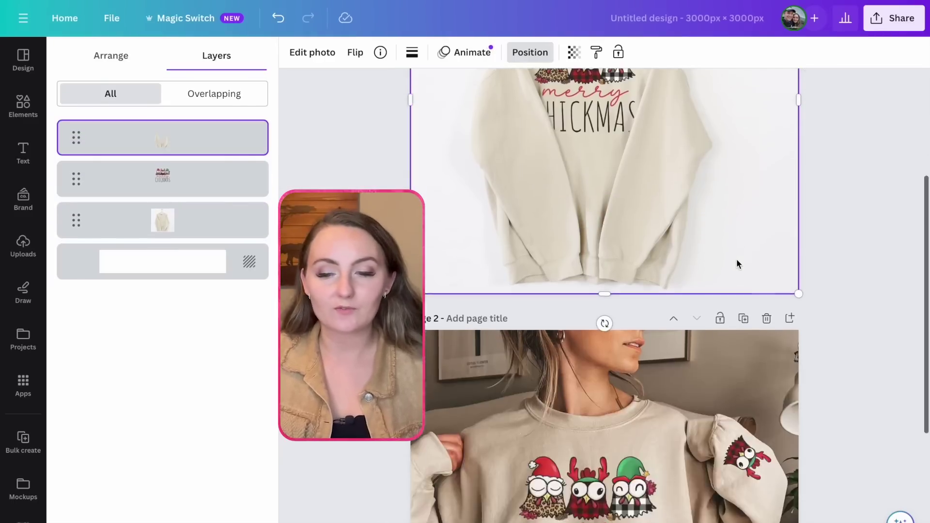
left_click(748, 349)
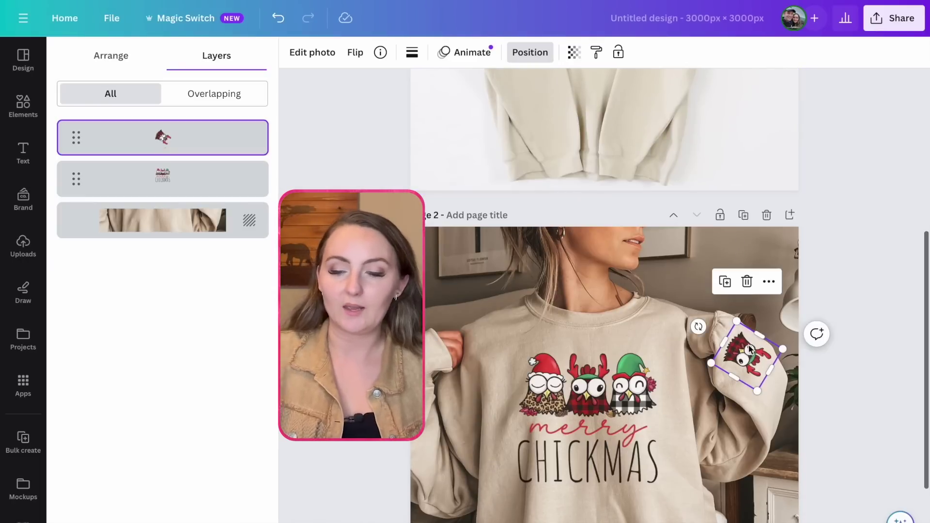
key("ctrl+c")
scroll(748, 348, "up", 5)
key("ctrl+v")
left_click_drag(742, 200, 556, 368)
left_click_drag(510, 334, 596, 447)
left_click_drag(562, 359, 553, 380)
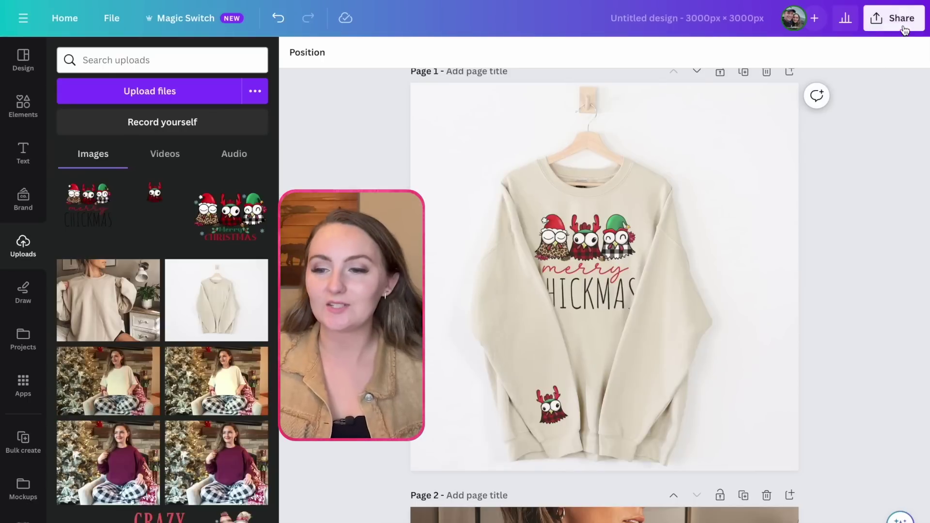
Step: Set the download file type of the finished sweatshirt mockup design to JPG
left_click(903, 29)
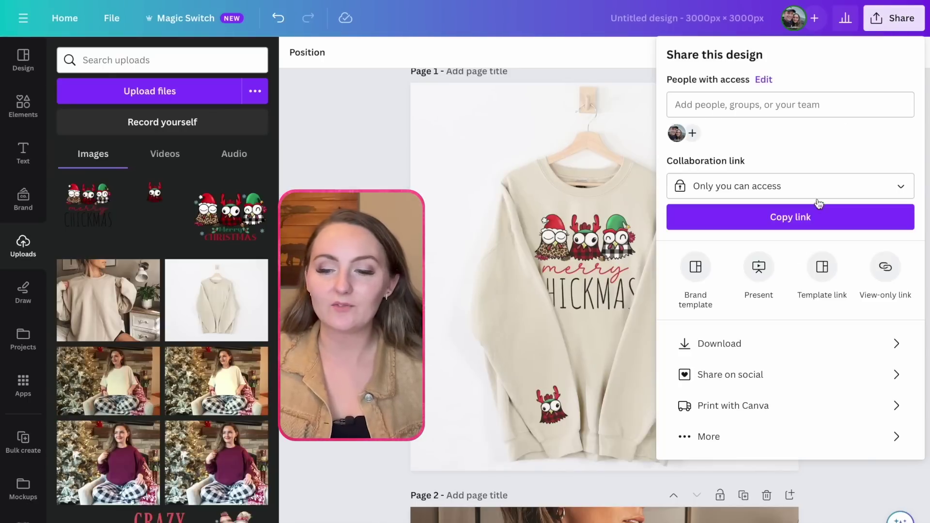
left_click(755, 334)
left_click(775, 103)
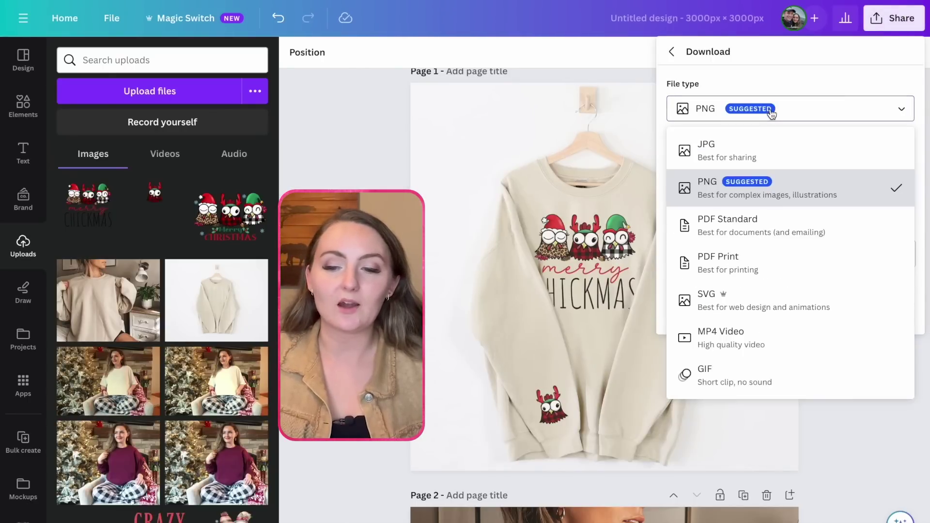
left_click(729, 145)
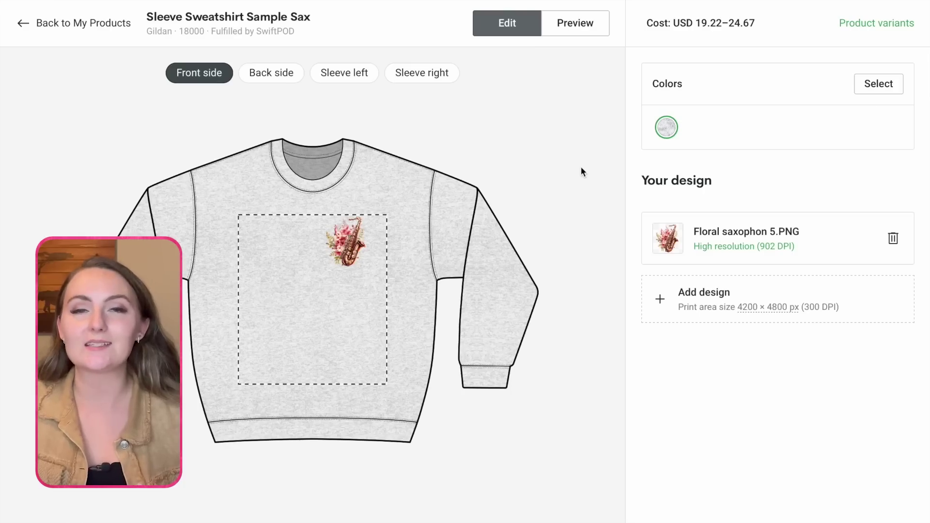
Step: In Printify's Sleeve Sweatshirt Sample Sax product, examine the size and placement of the floral saxophone print on the front side
left_click(348, 257)
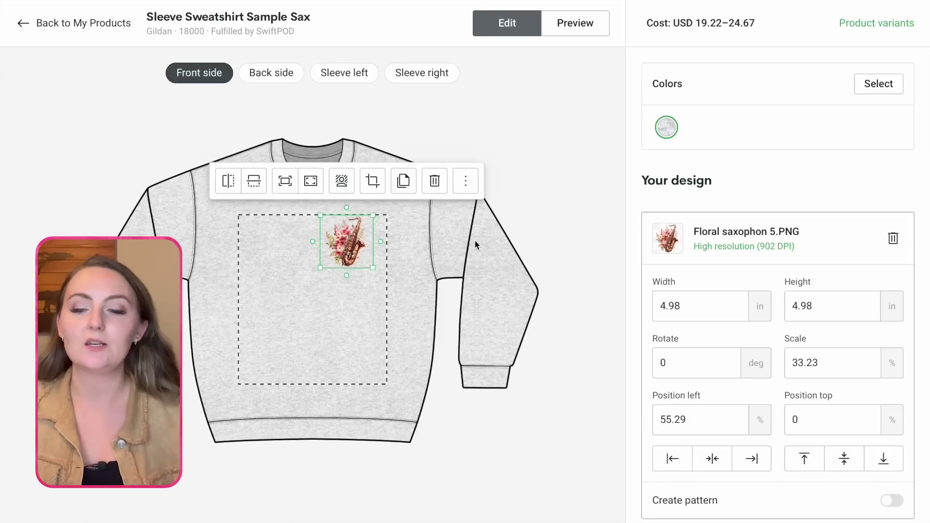
left_click(409, 232)
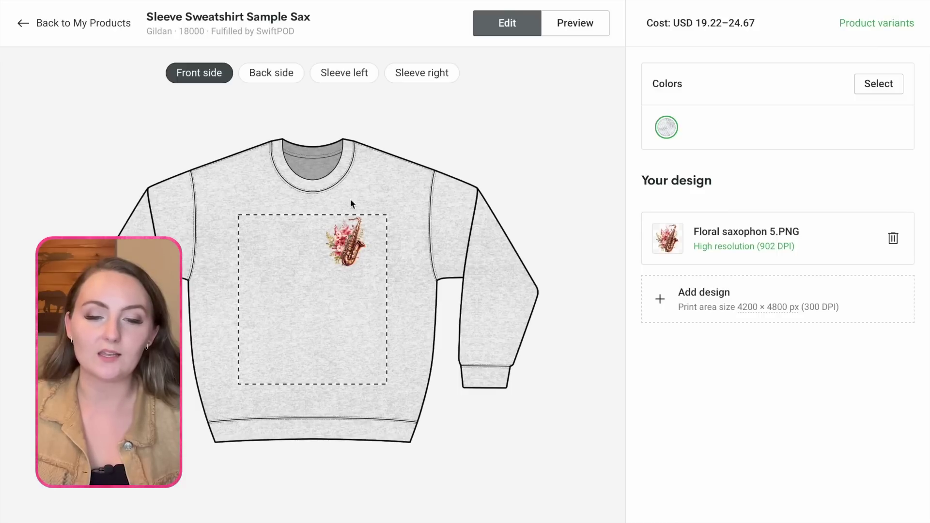
left_click(353, 240)
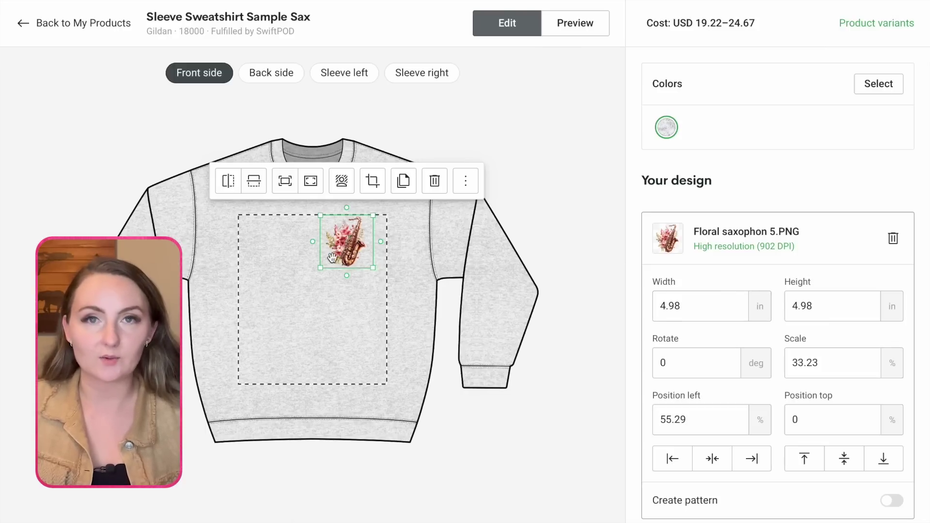
Step: Examine the dimensions and position of the vertical PROUD BAND MOM print on the right sleeve of the saxophone sample
left_click(423, 77)
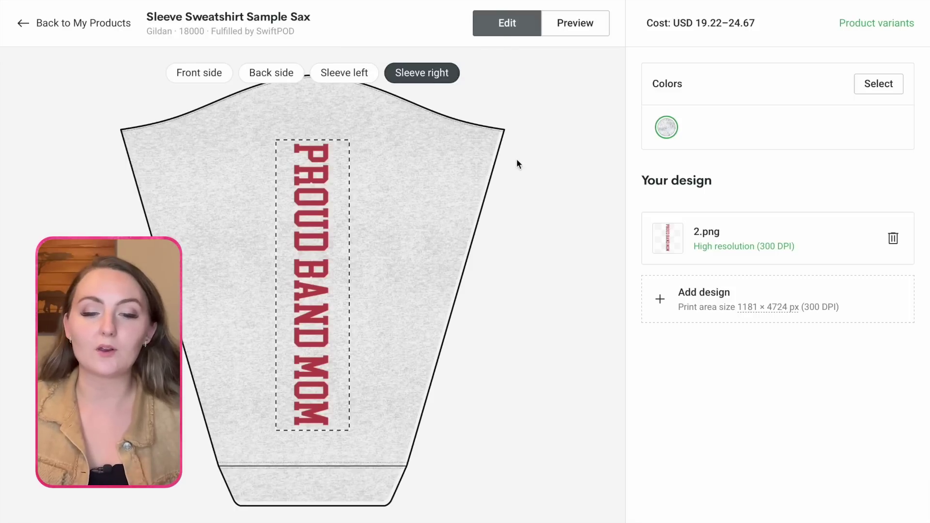
left_click(329, 247)
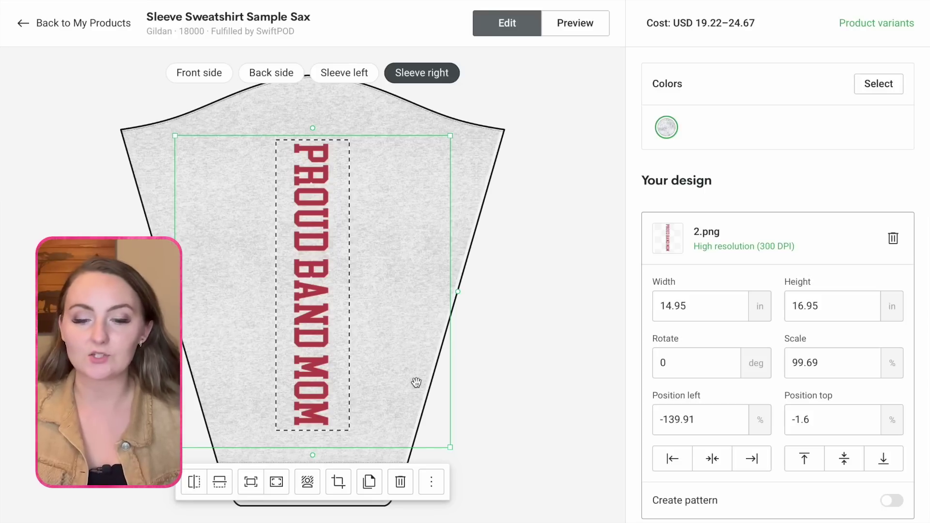
mouse_move(451, 445)
left_mouse_down()
mouse_move(353, 311)
mouse_move(451, 446)
left_mouse_up()
left_click(582, 381)
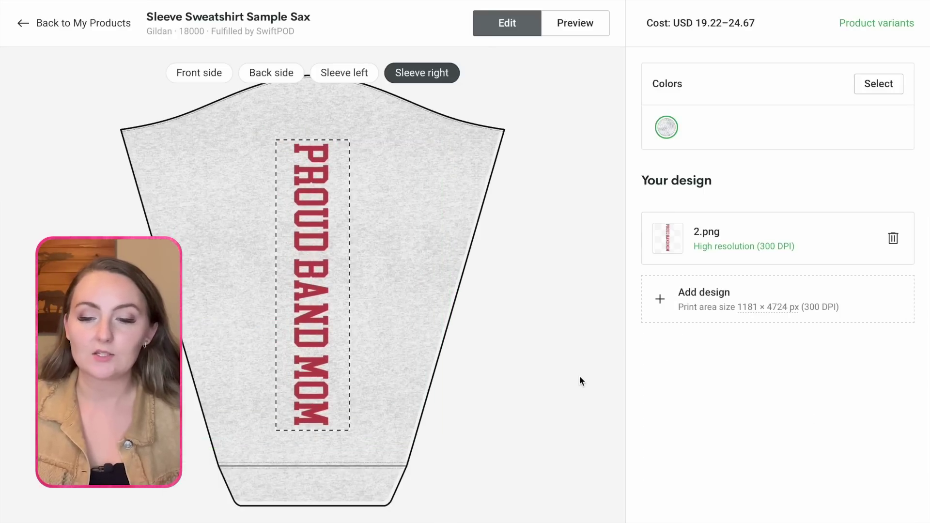
left_click(305, 289)
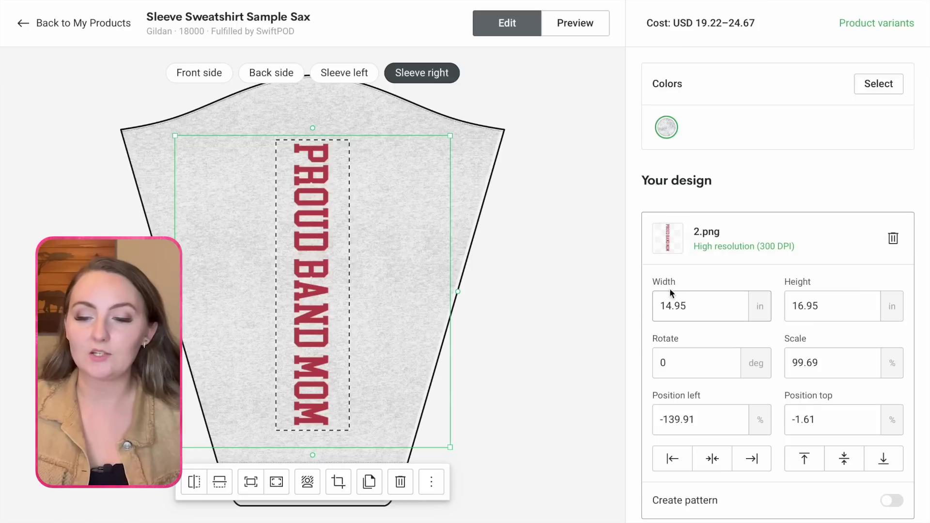
left_click(530, 288)
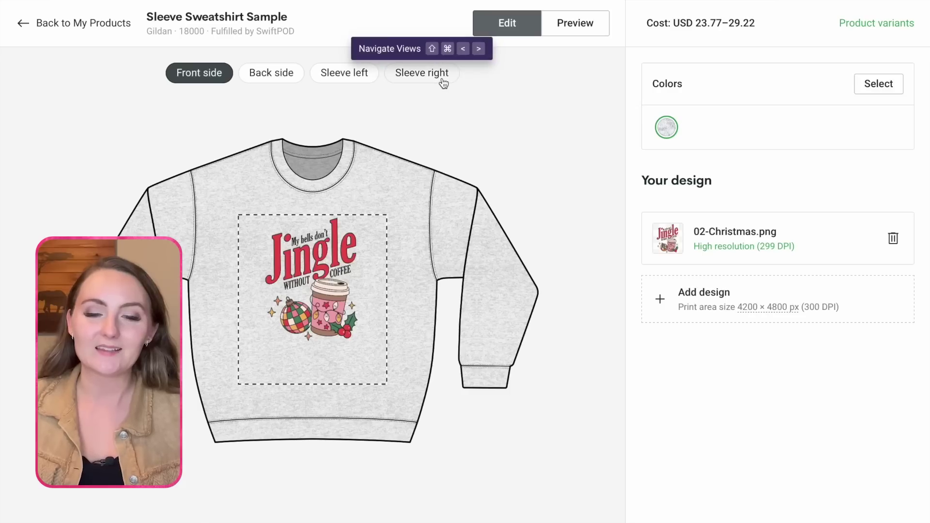
Step: Examine the size and placement of the ornament print on the right sleeve of the Jingle coffee sweatshirt sample
left_click(443, 81)
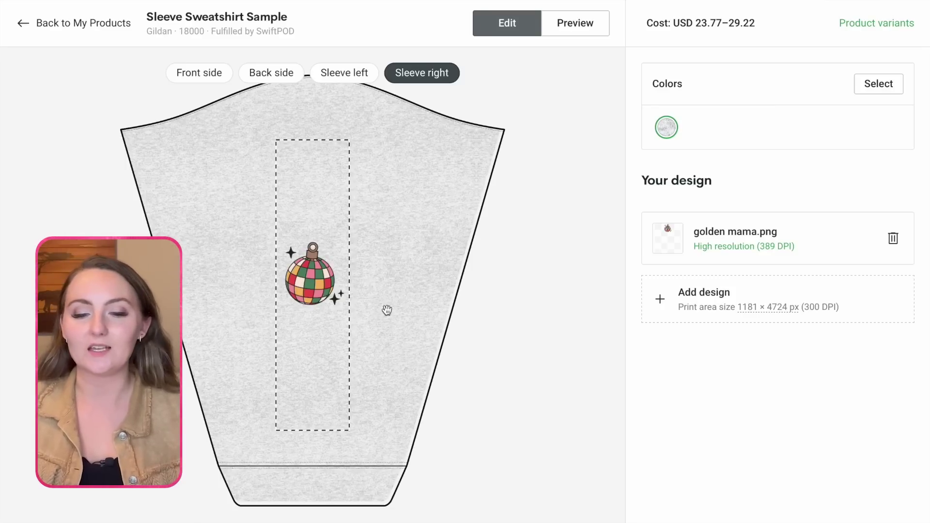
left_click(318, 272)
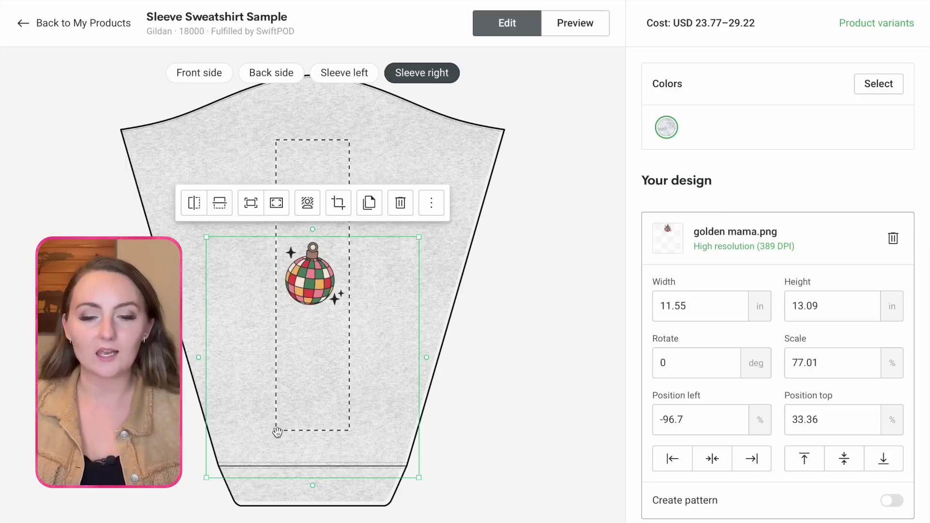
mouse_move(419, 479)
left_mouse_down()
mouse_move(322, 367)
mouse_move(431, 472)
left_mouse_up()
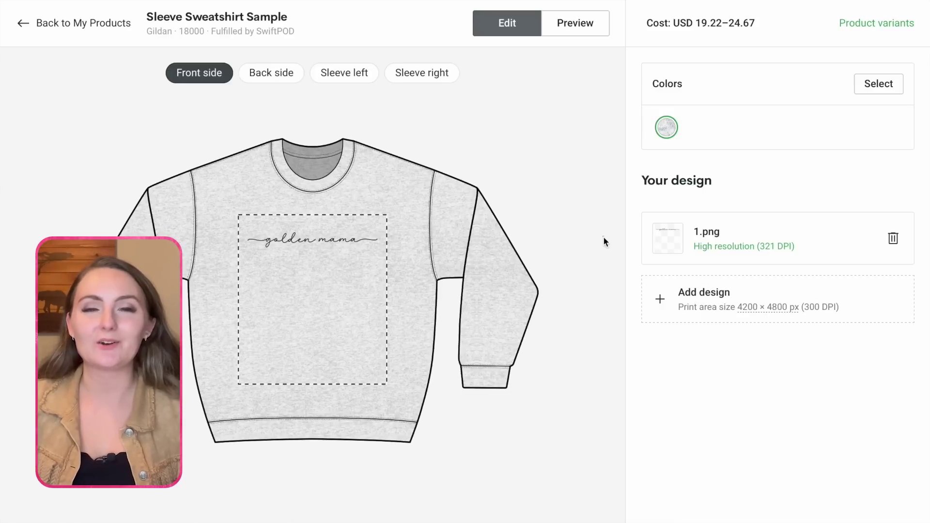
Step: Examine the golden mama front print's dimensions and the matching right-sleeve design on the Sleeve Sweatshirt Sample
left_click(356, 242)
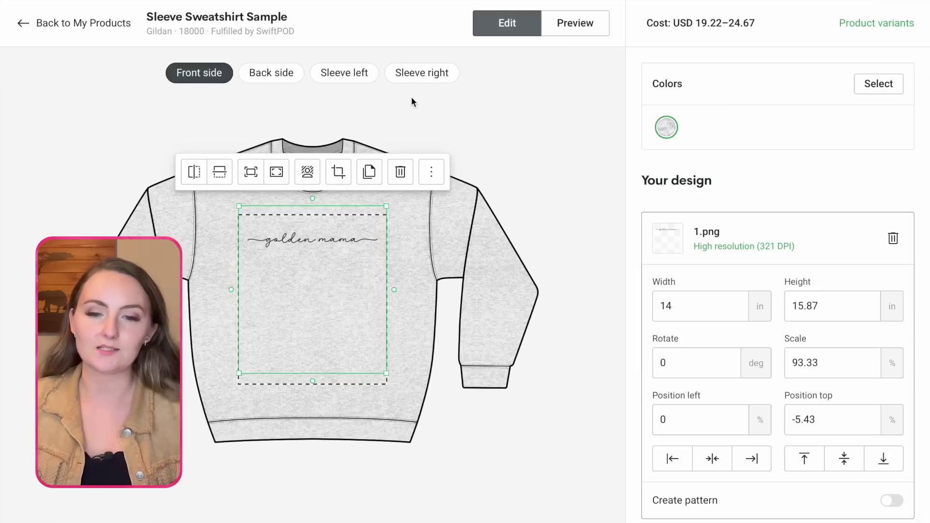
left_click(417, 78)
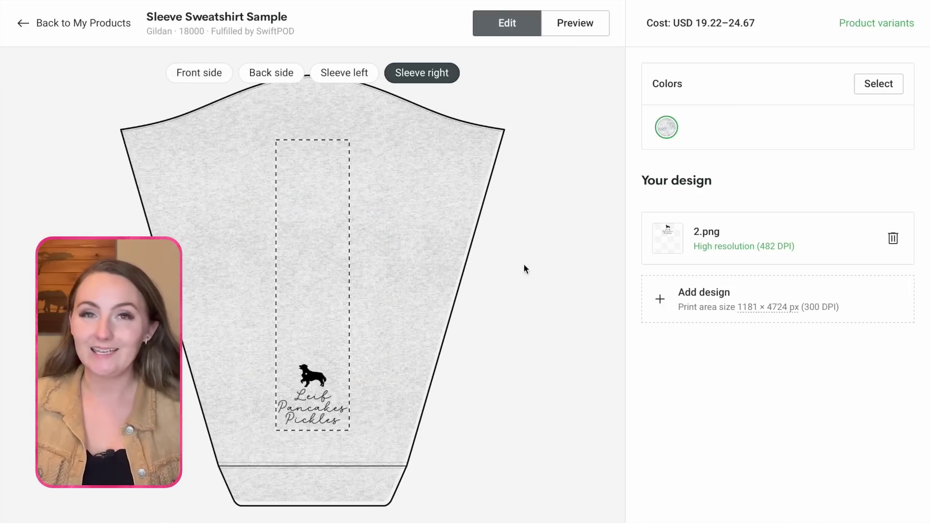